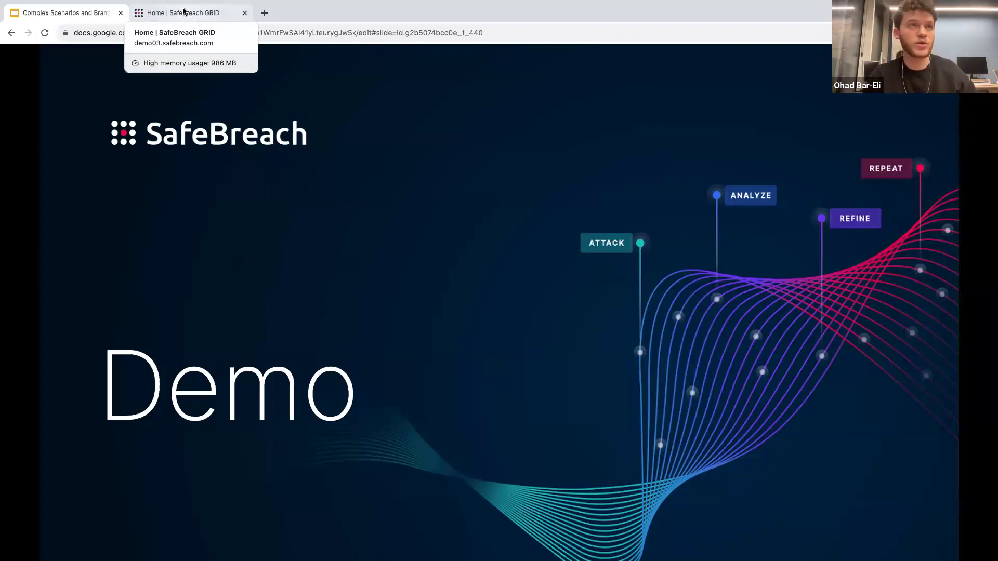
Switch to the SafeBreach console and open the attack flow of the APT29 - Host Takeover Branching test result.
click(184, 14)
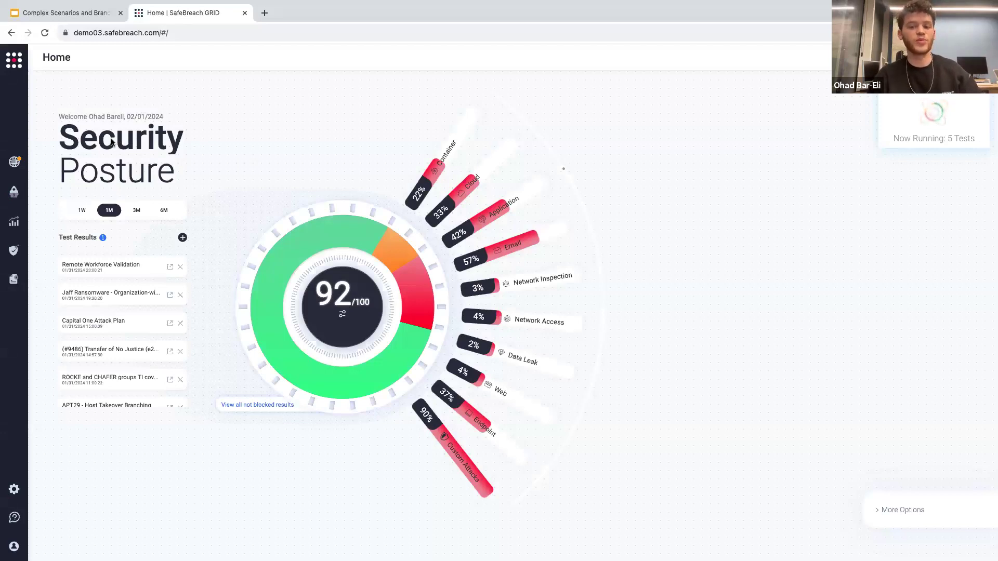
click(10, 219)
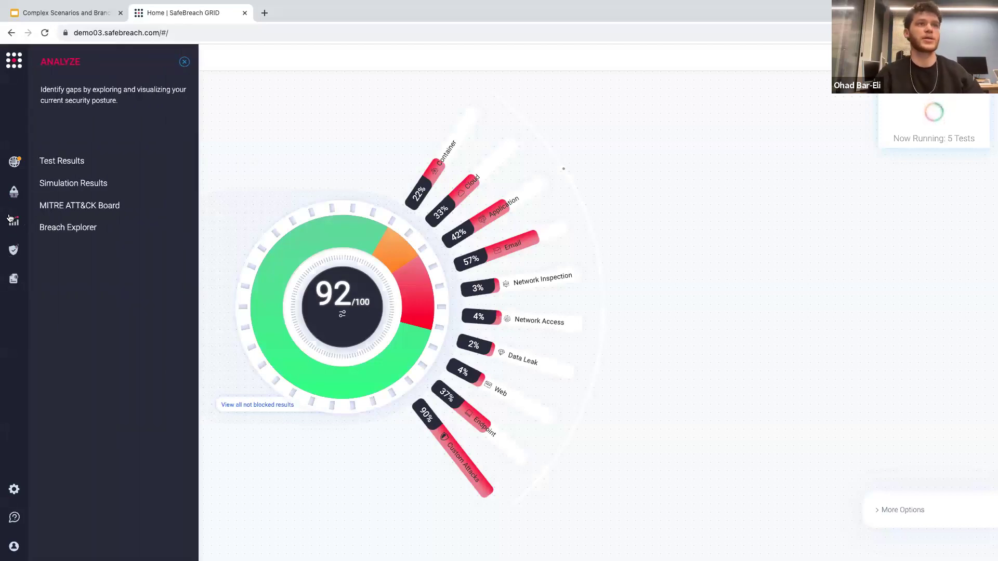
click(59, 160)
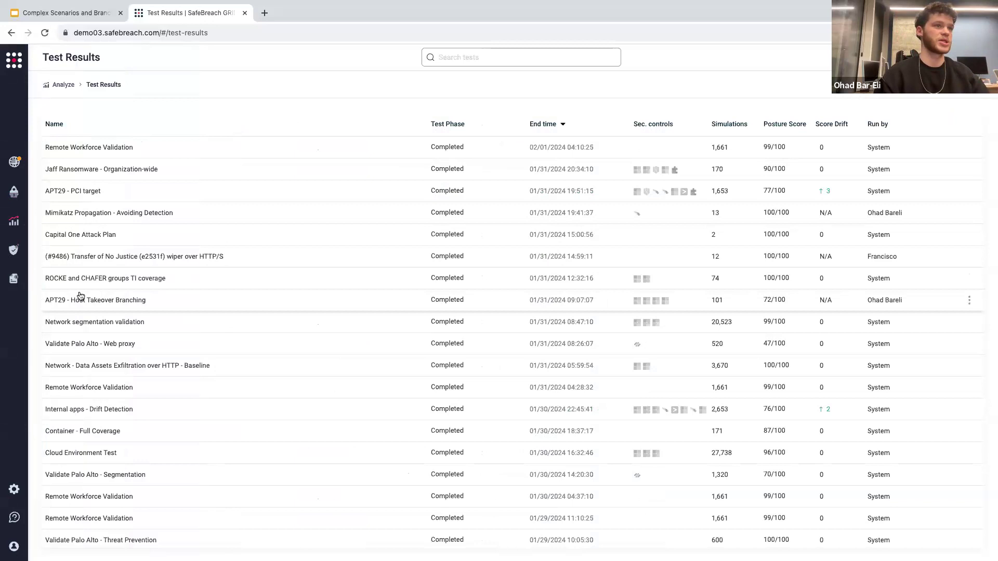
click(159, 304)
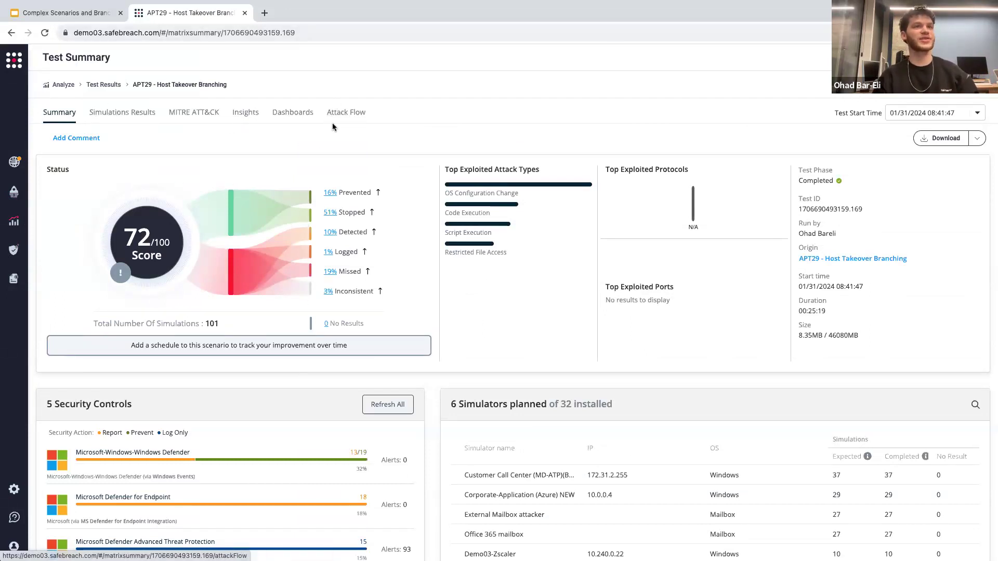
click(345, 117)
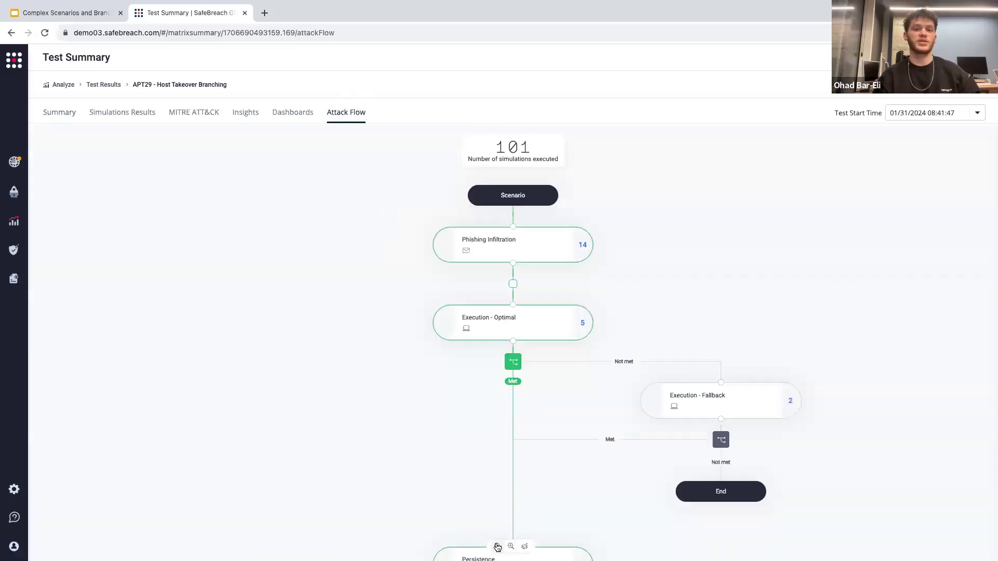
Examine the executed branches of the APT29 attack flow, from Execution - Optimal through Defense Evasion and Credential Access.
click(498, 547)
click(497, 547)
drag(557, 455, 530, 332)
drag(501, 256, 499, 255)
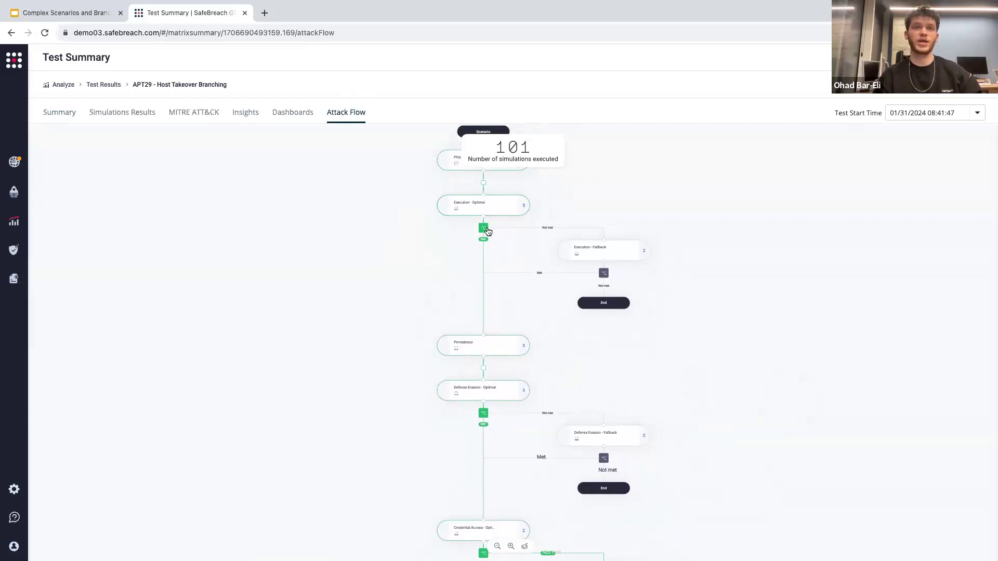
scroll(495, 302, down, 1)
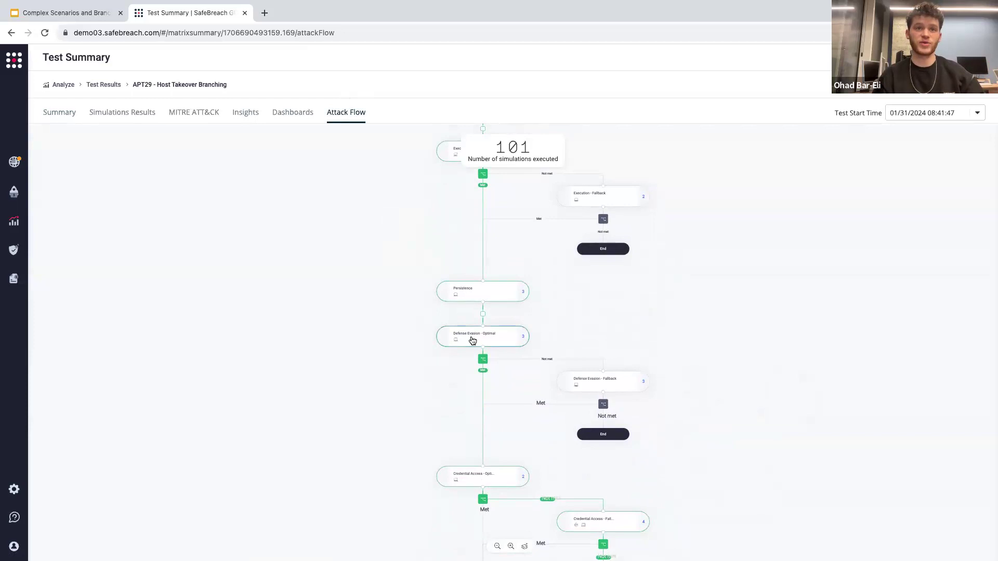
scroll(459, 338, down, 2)
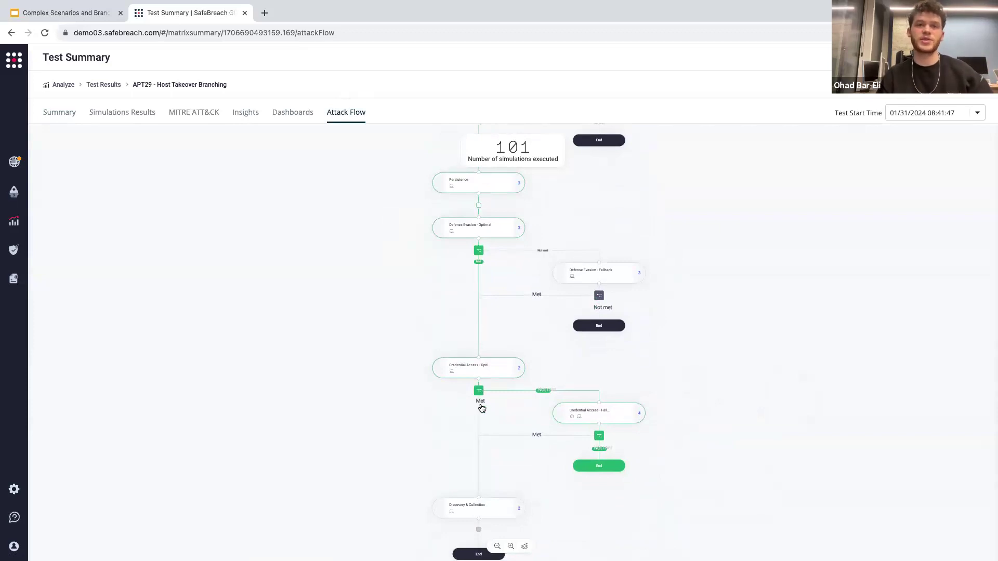
click(511, 547)
scroll(515, 405, down, 2)
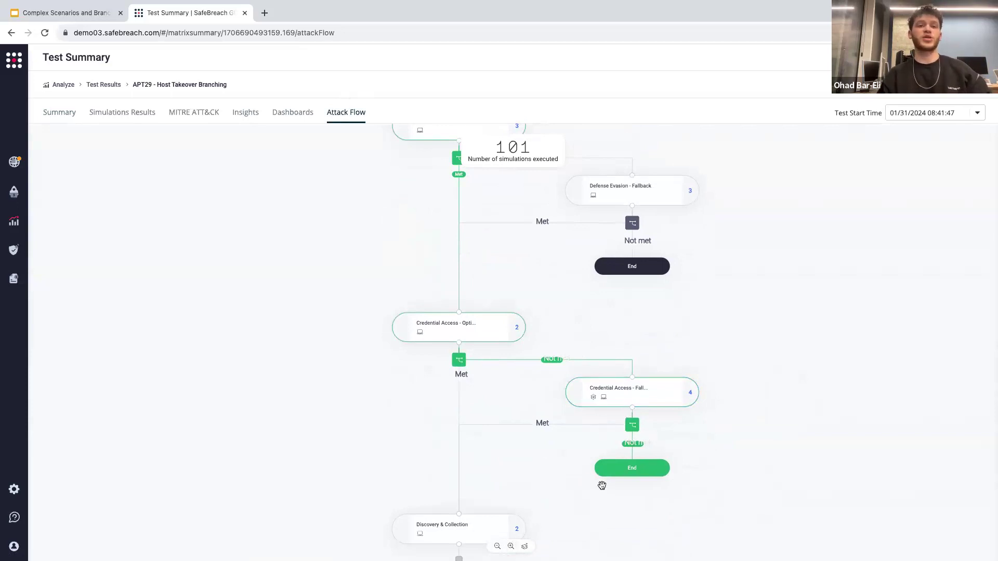
drag(518, 393, 516, 475)
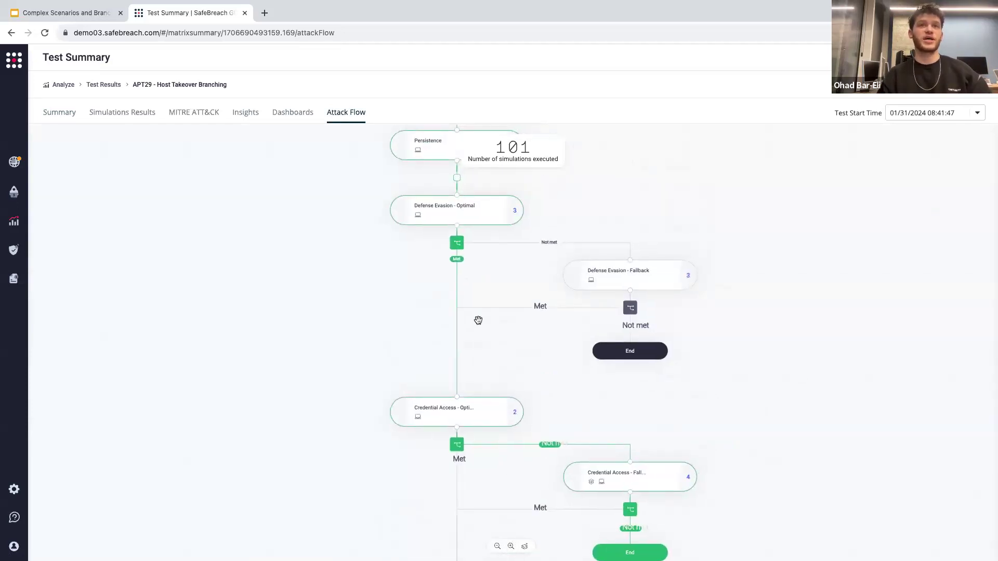
drag(584, 220, 571, 339)
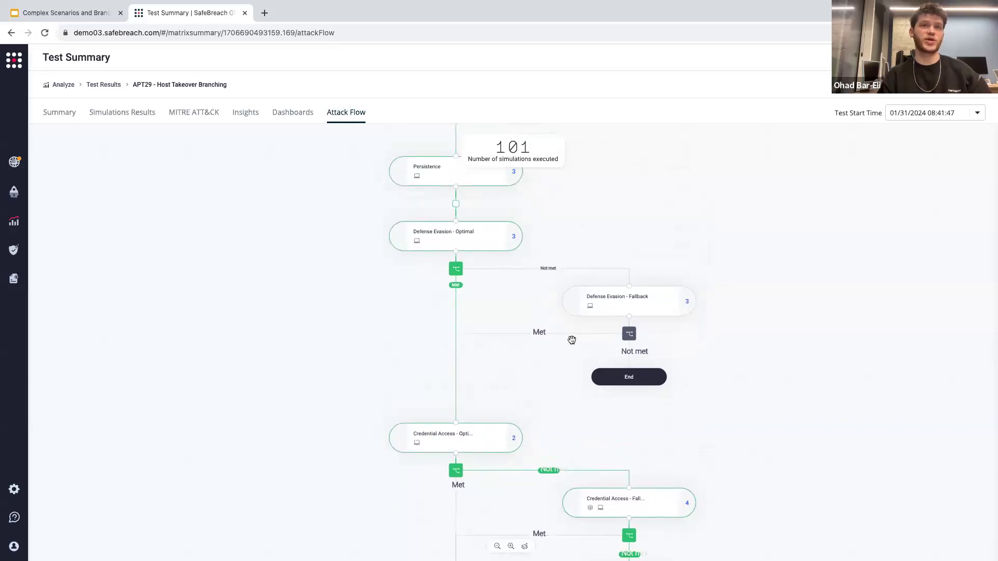
View the Defense Evasion - Optimal step's success and branching criteria and the test's MITRE ATT&CK results.
click(454, 338)
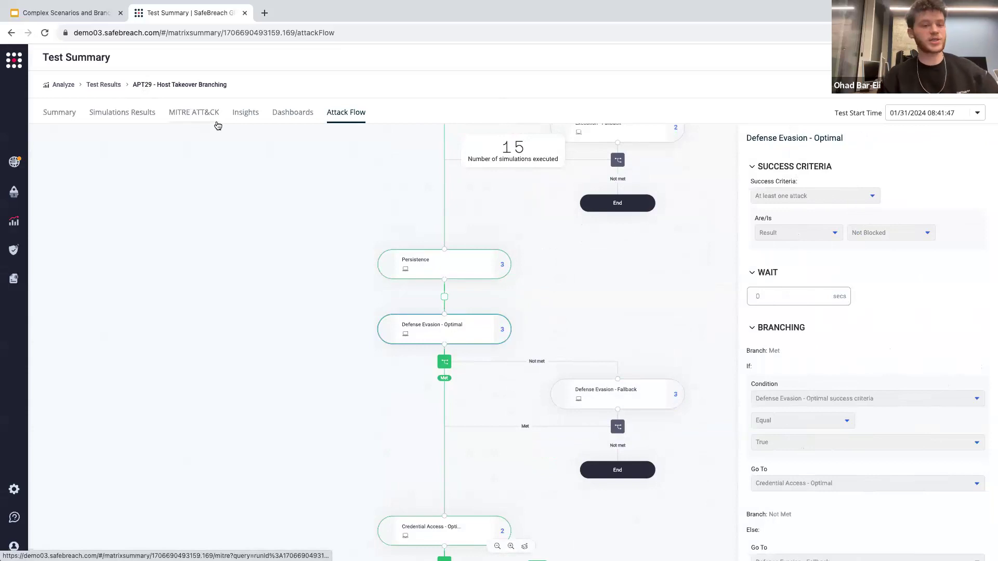
click(145, 114)
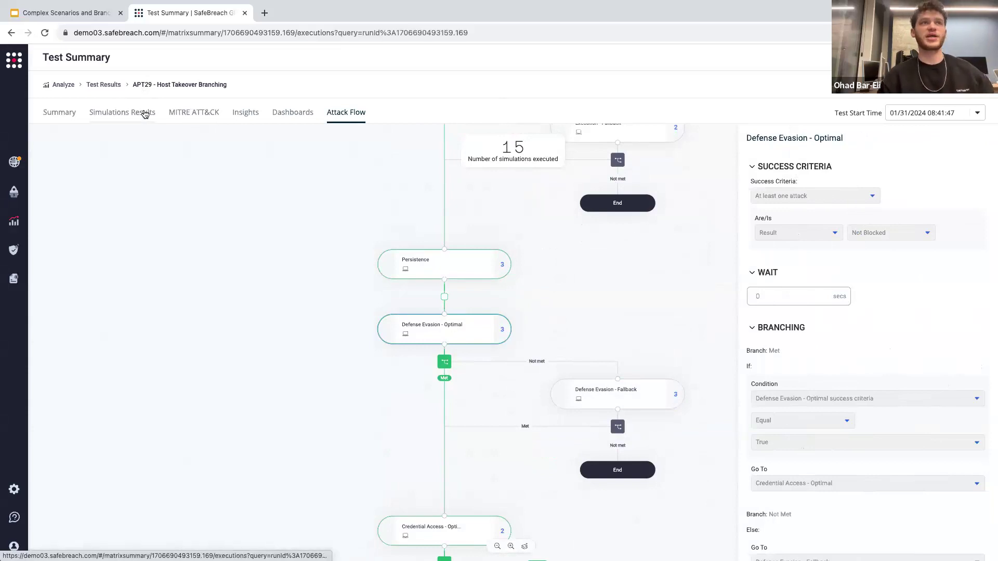
click(194, 112)
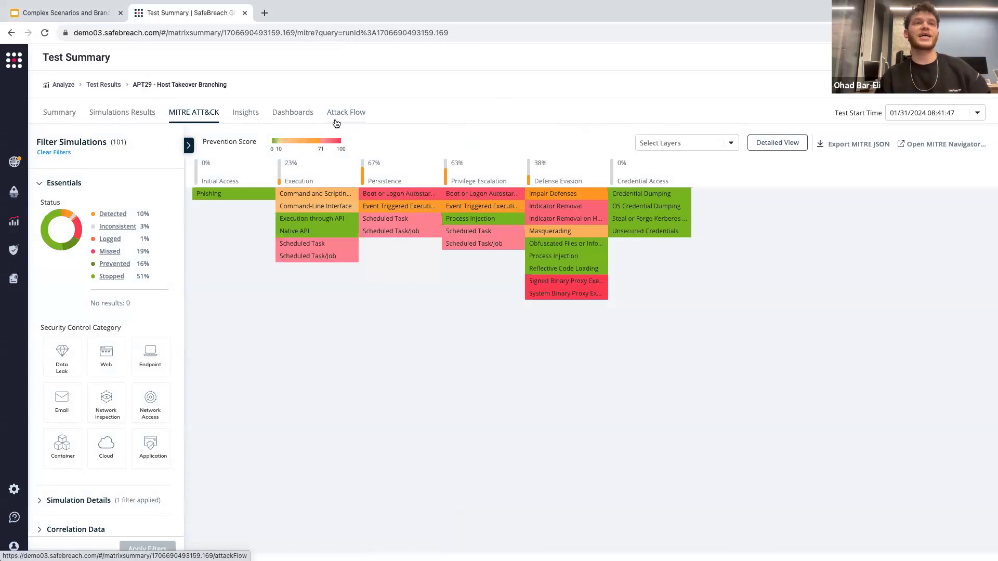
Open the attack flow of the Mimikatz Propagation - Avoiding Detection test from the test results.
click(14, 222)
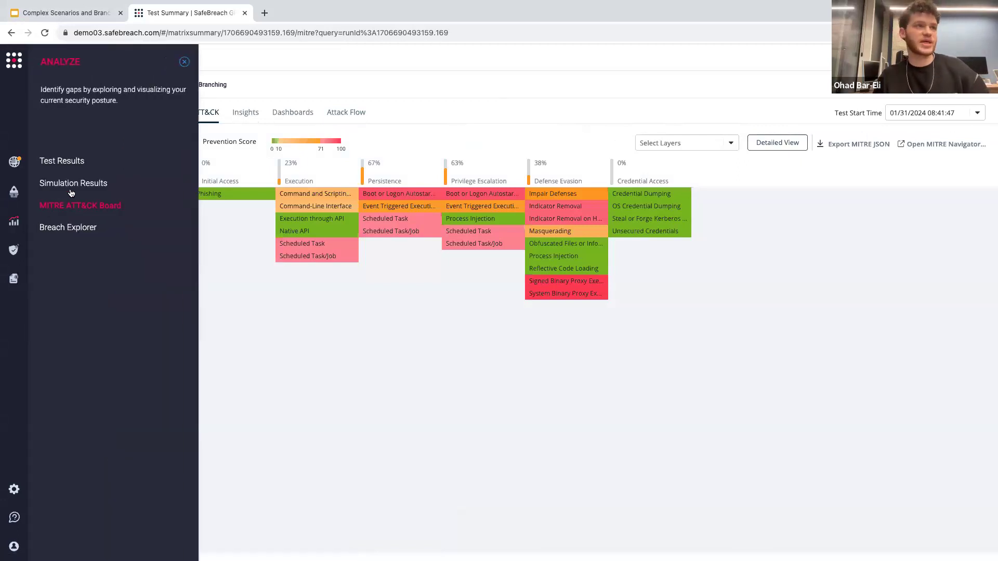
click(63, 160)
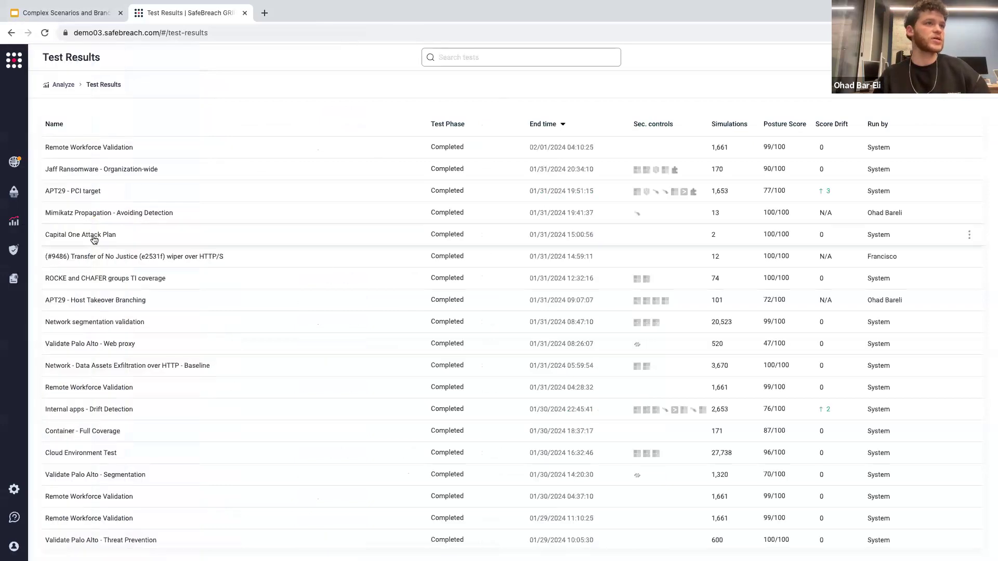
click(130, 213)
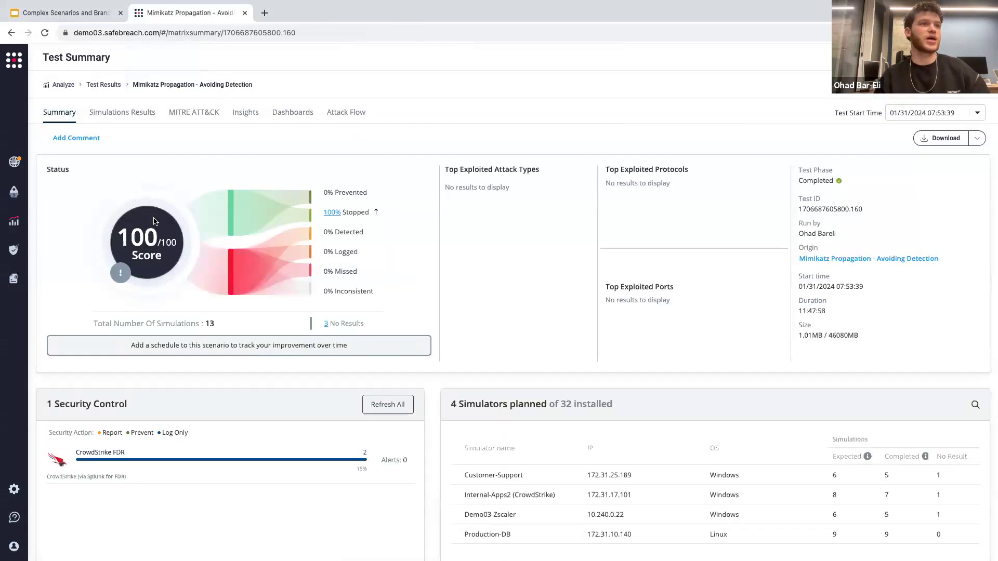
click(345, 116)
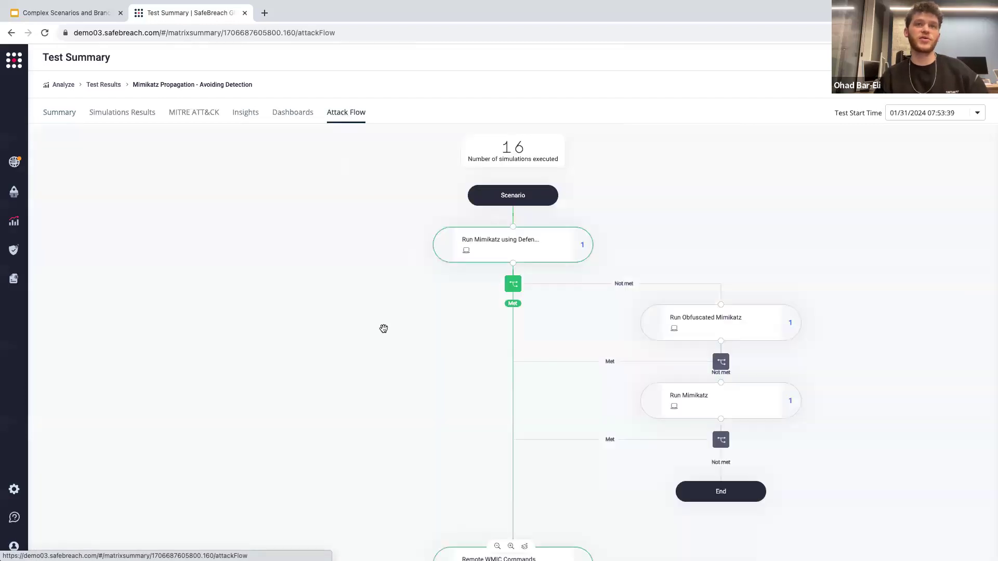
Review the Mimikatz attack flow and inspect the criteria of its Run Mimikatz using Defender Pretender step.
click(496, 547)
click(496, 547)
click(496, 547)
click(496, 547)
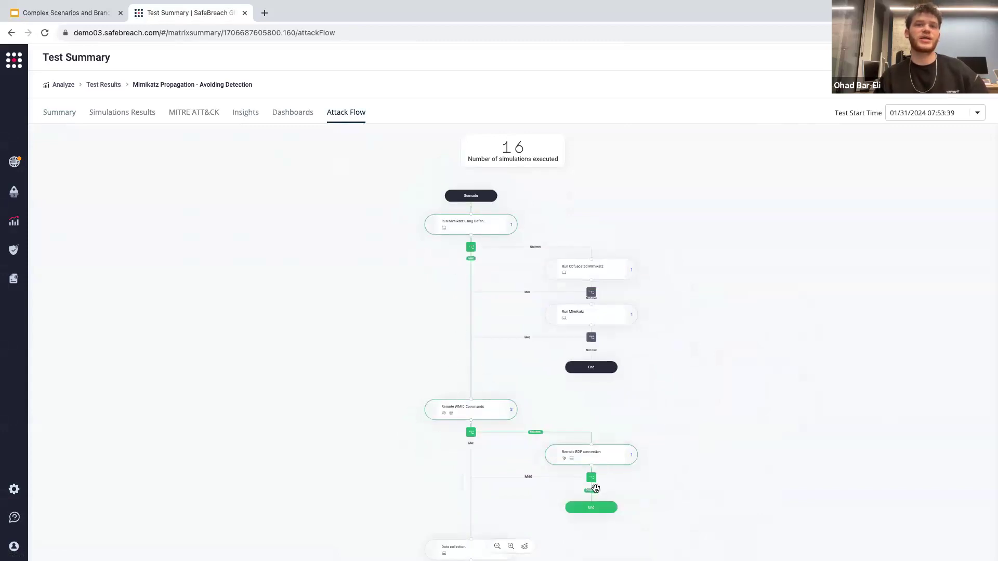
click(479, 233)
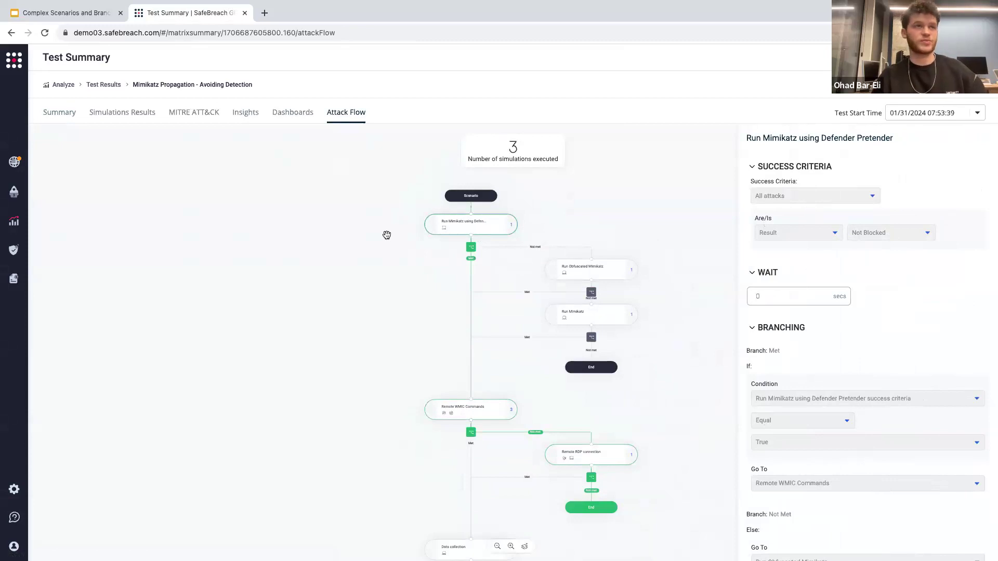
Open the recommended scenario Mimikatz Propagation - Avoiding Detection in the scenario studio.
click(16, 197)
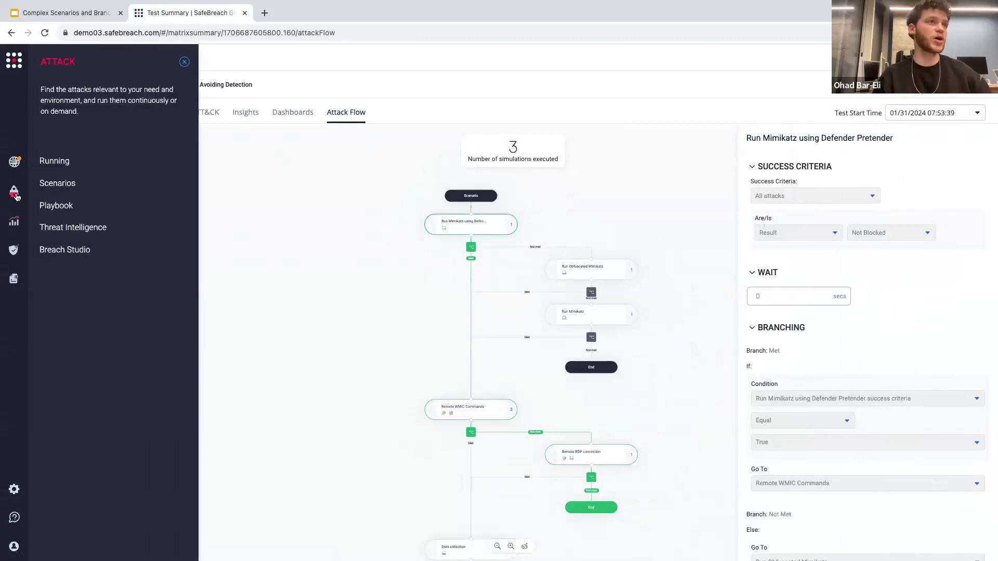
click(59, 186)
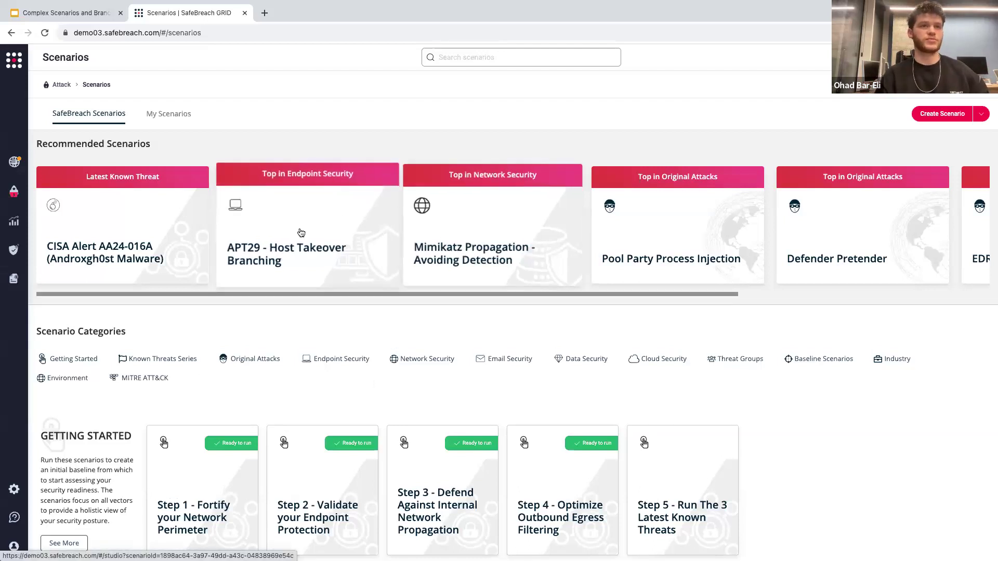
click(456, 221)
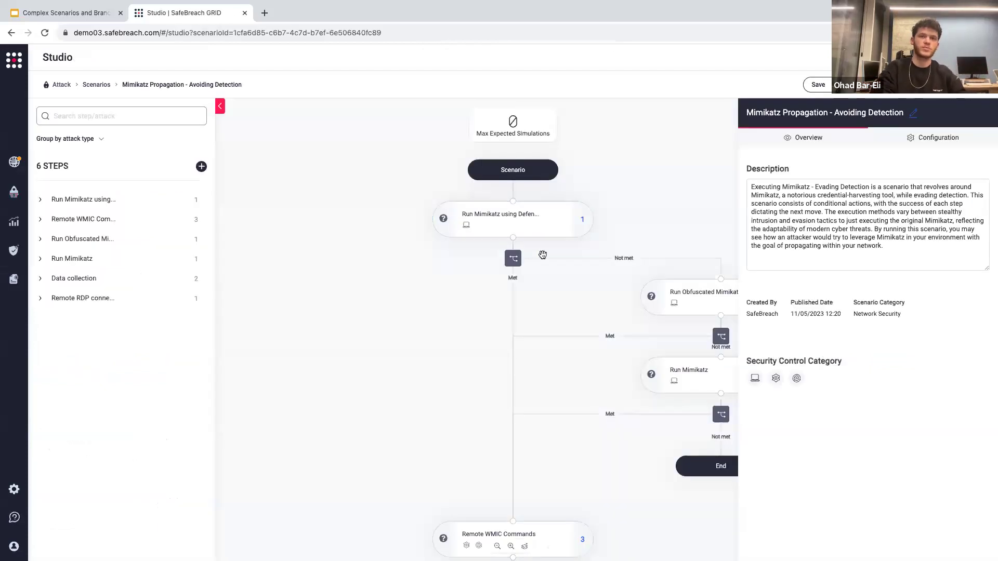
Add the #98 BGP and #99 BOOTP covert data exfiltration attacks to the Run Mimikatz using Defender Pretender step.
click(498, 546)
click(498, 546)
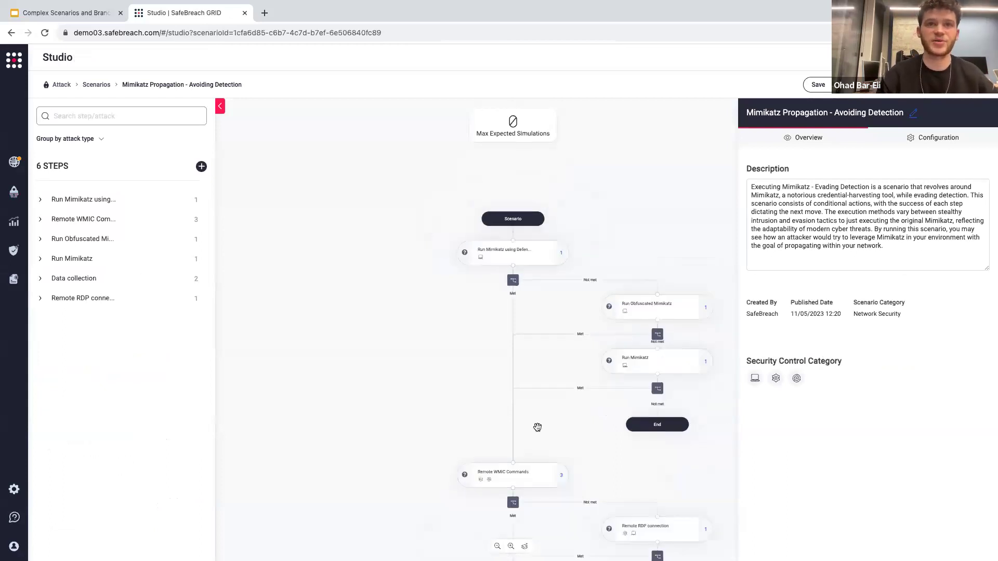
drag(537, 425, 513, 365)
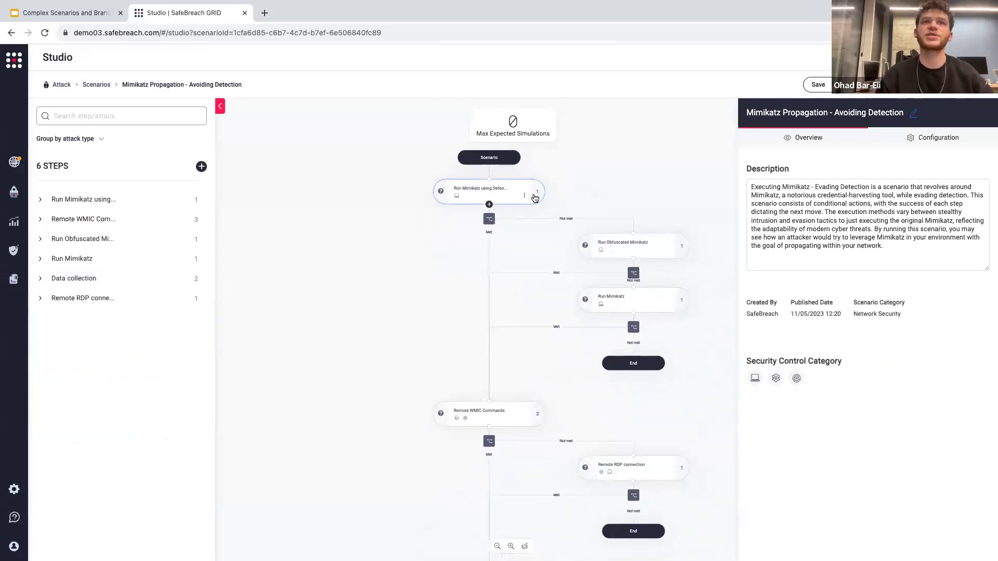
click(535, 196)
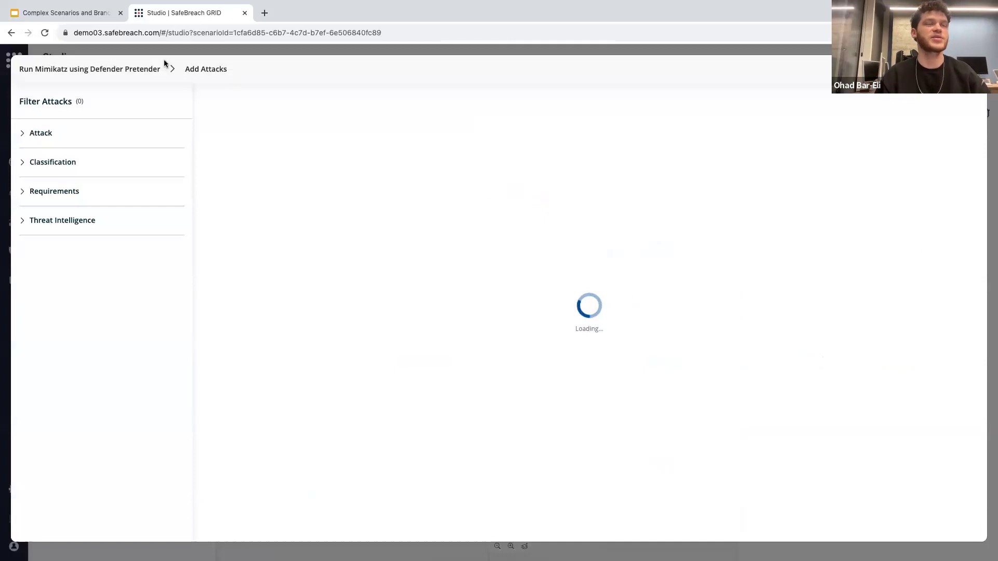
click(283, 123)
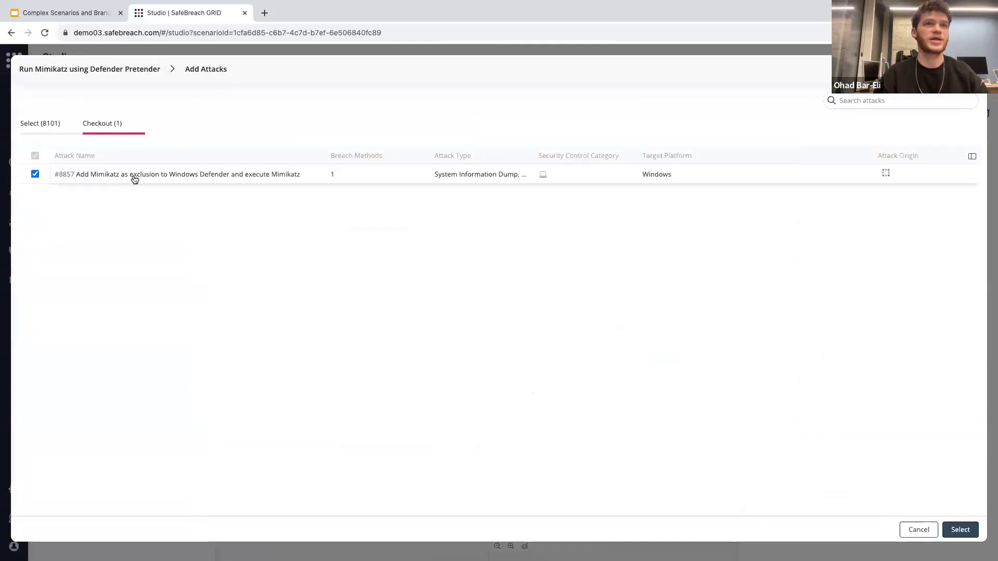
click(47, 125)
click(217, 220)
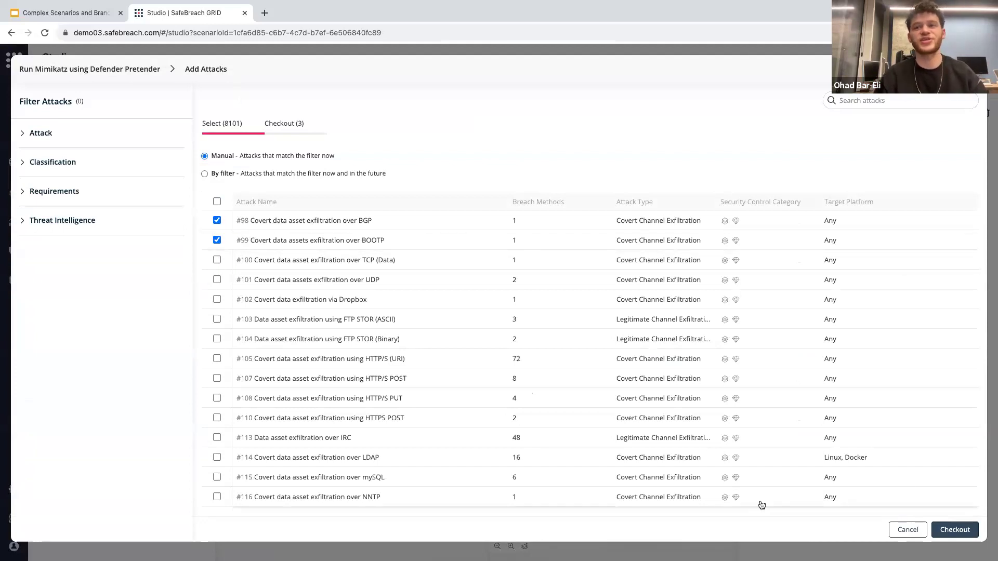
click(959, 530)
click(960, 529)
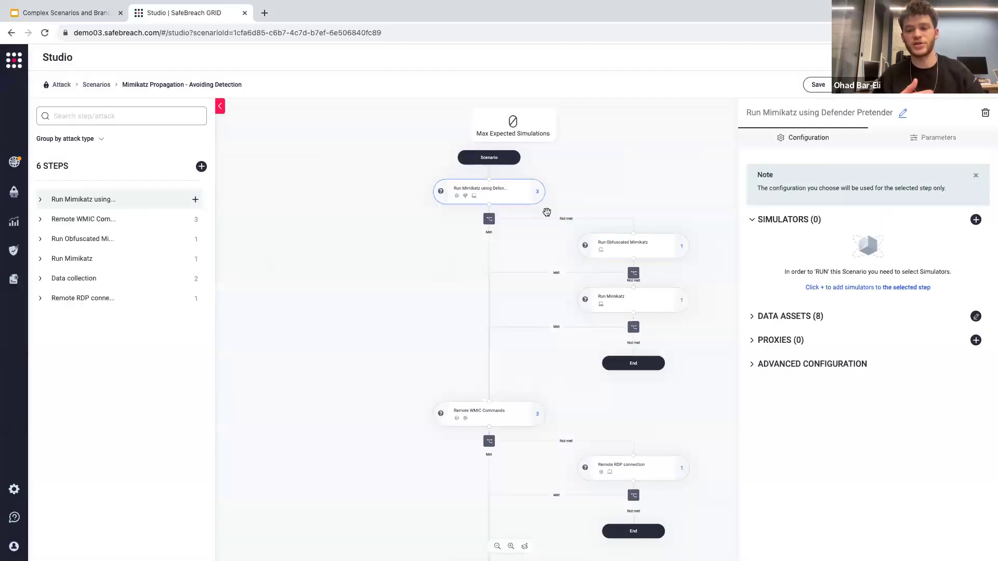
Add a new empty step after Data collection and open the connector between the two steps.
scroll(463, 294, down, 5)
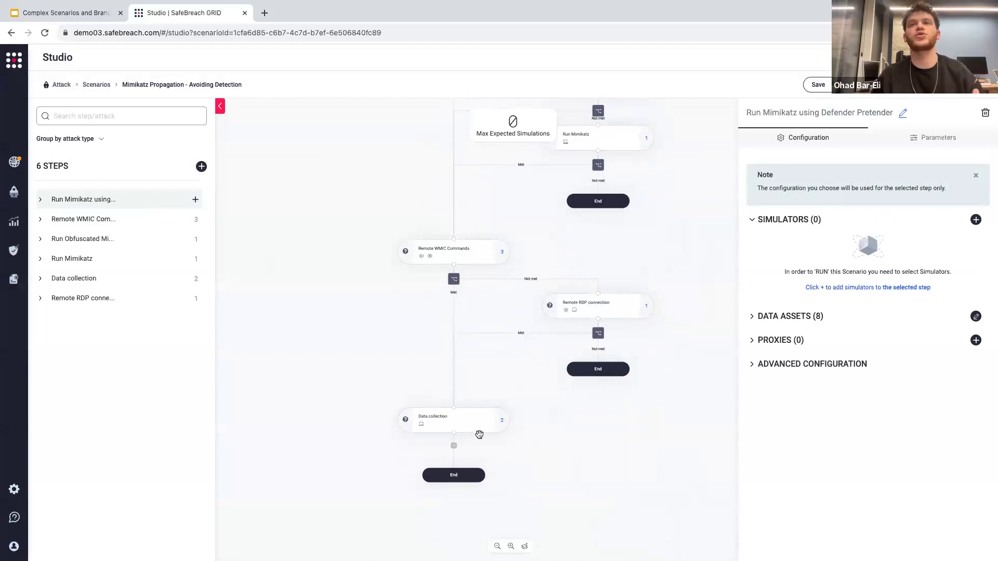
click(462, 417)
scroll(520, 433, down, 2)
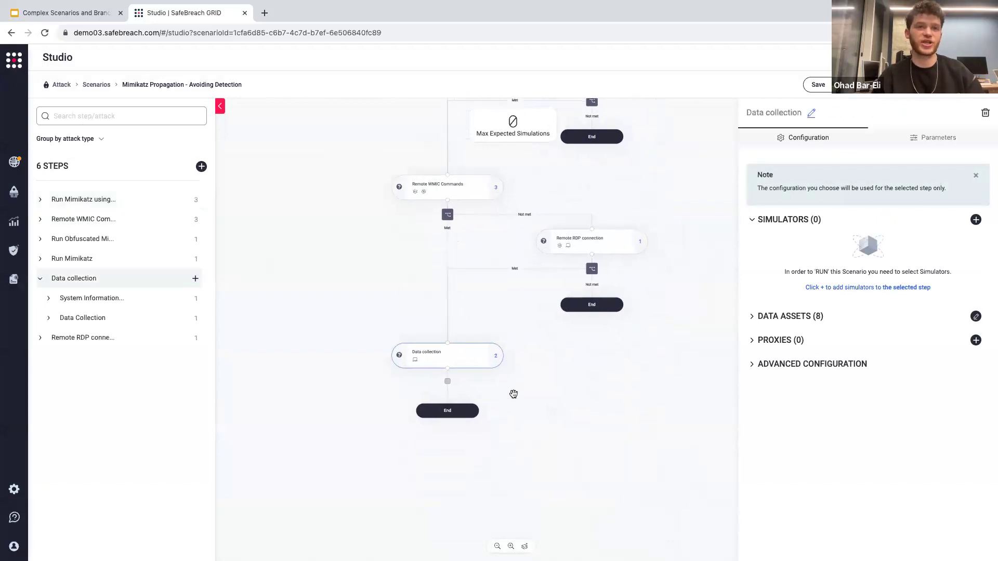
mouse_move(448, 370)
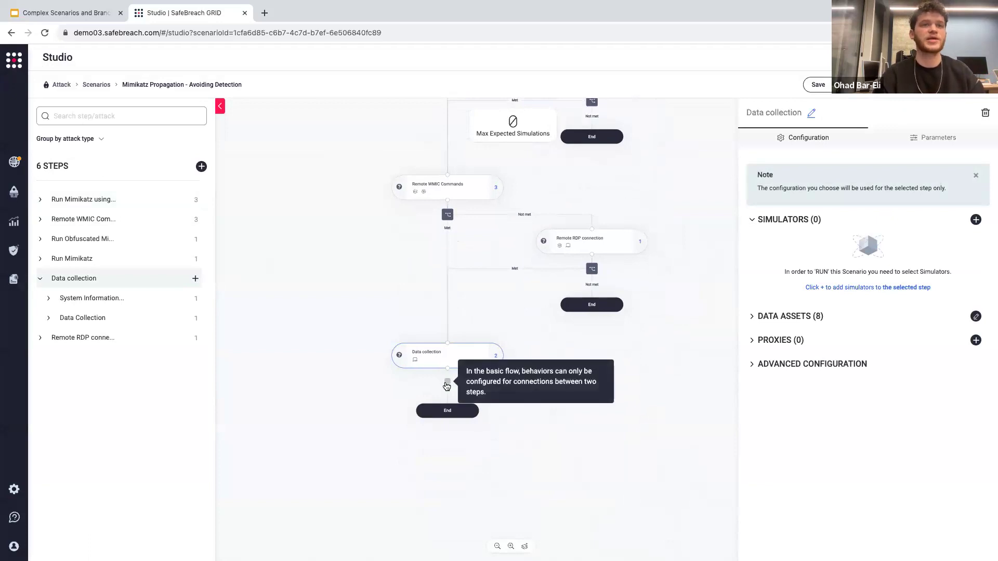
scroll(470, 485, up, 2)
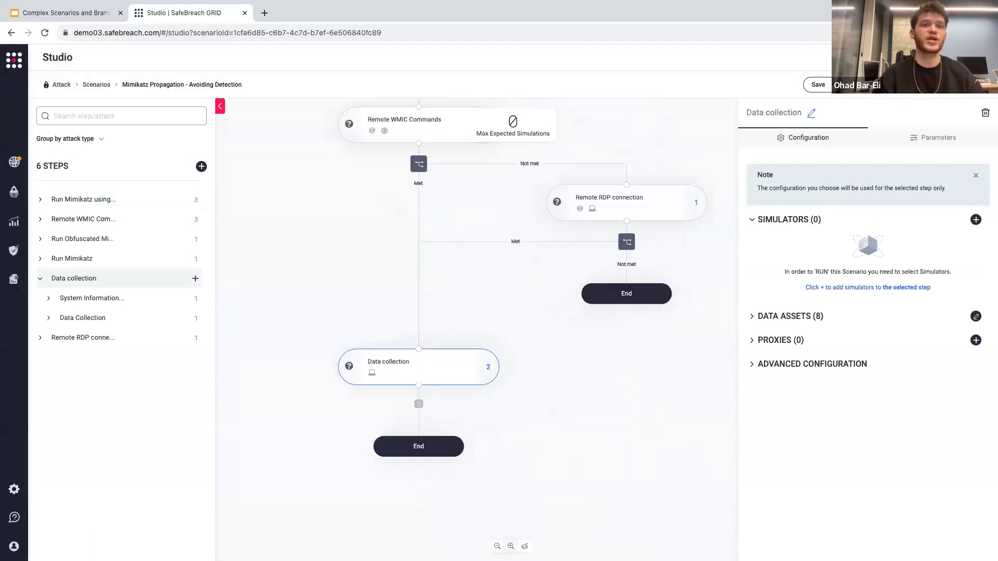
drag(492, 512, 601, 407)
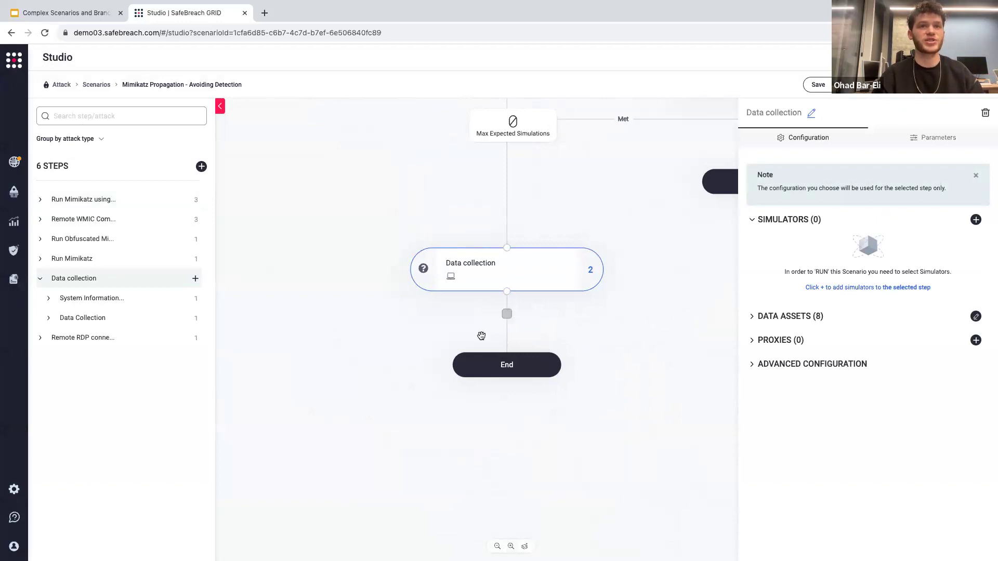
mouse_move(509, 317)
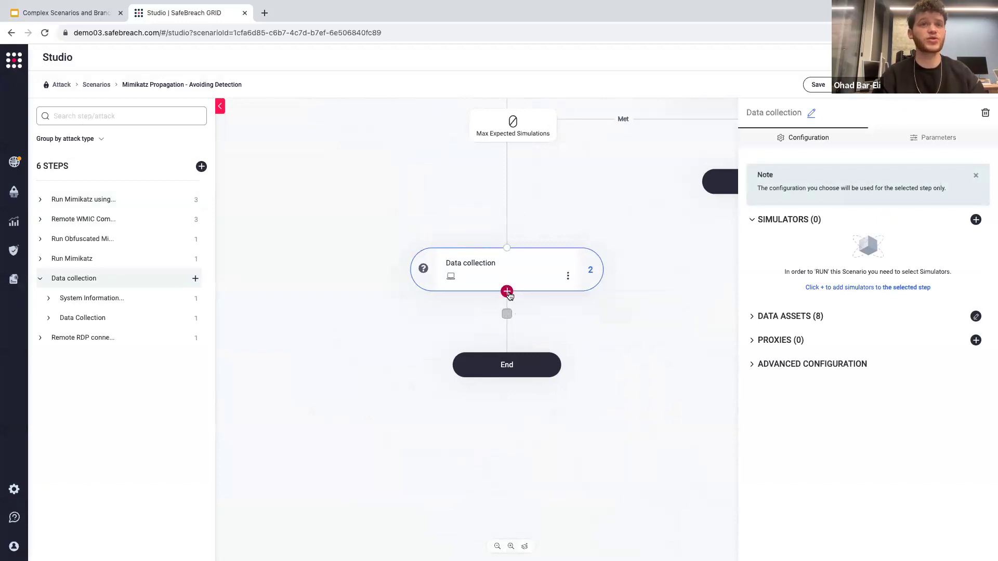
click(508, 293)
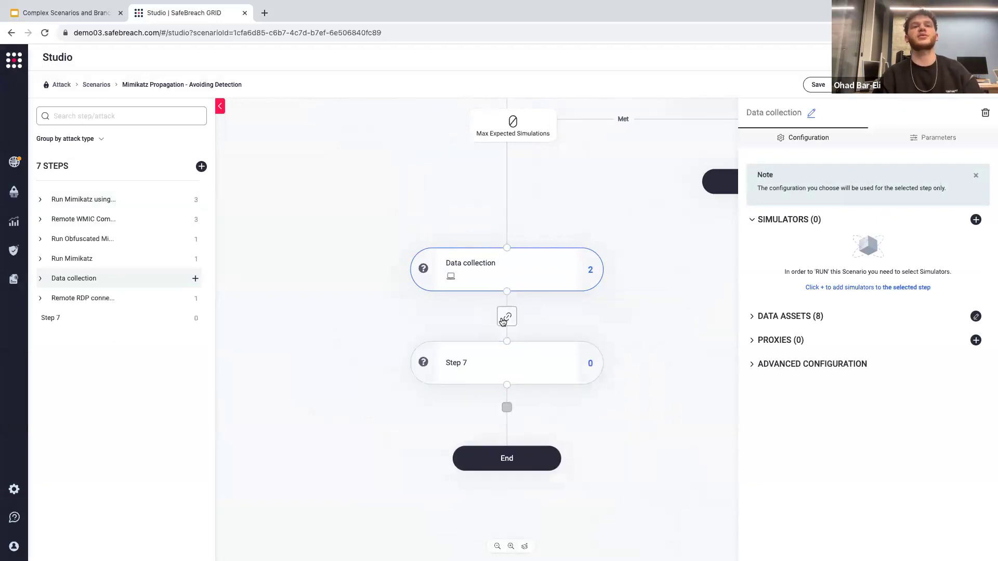
click(503, 322)
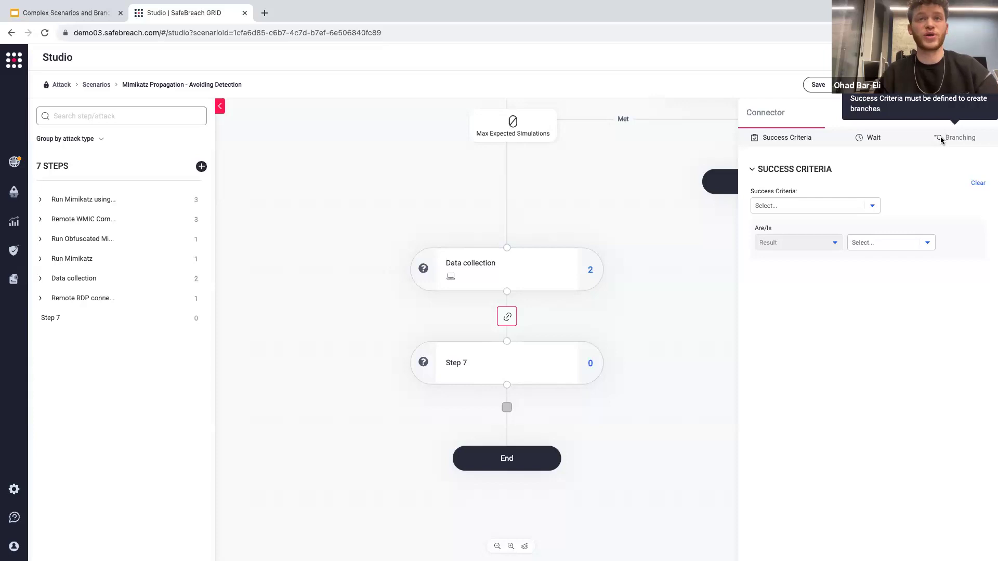
Try a custom wait of 100 seconds on the connector between Data collection and Step 7.
click(868, 144)
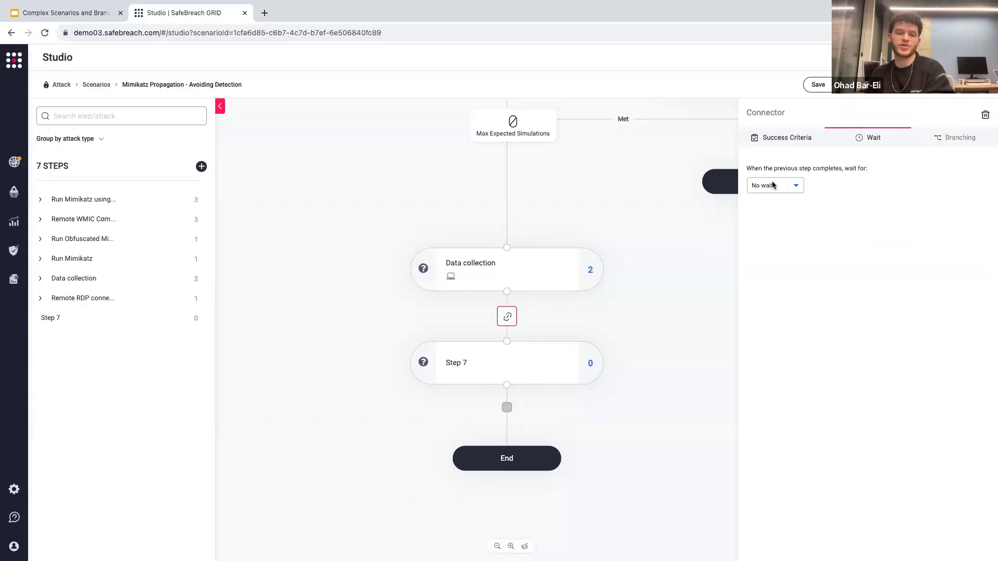
click(772, 186)
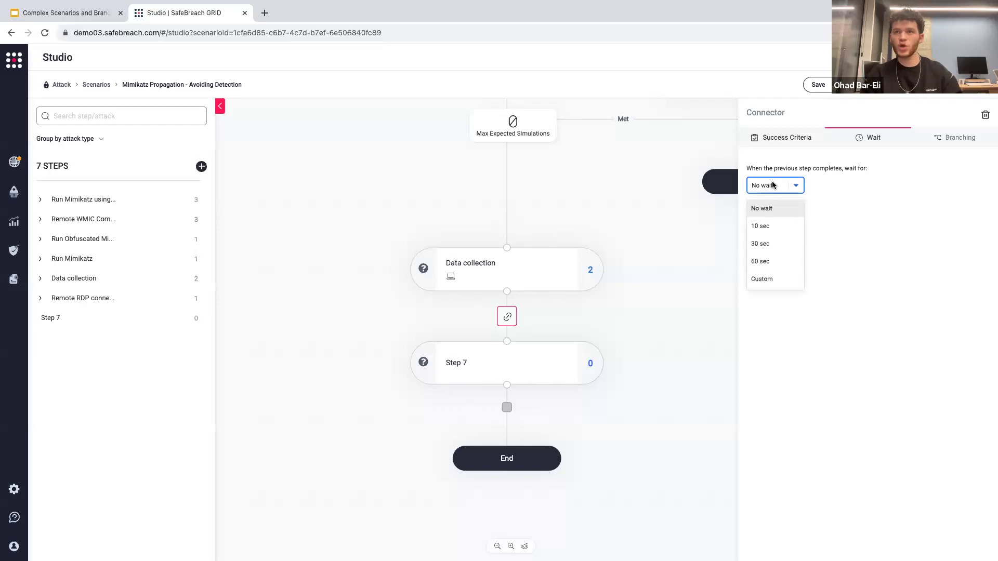
click(772, 283)
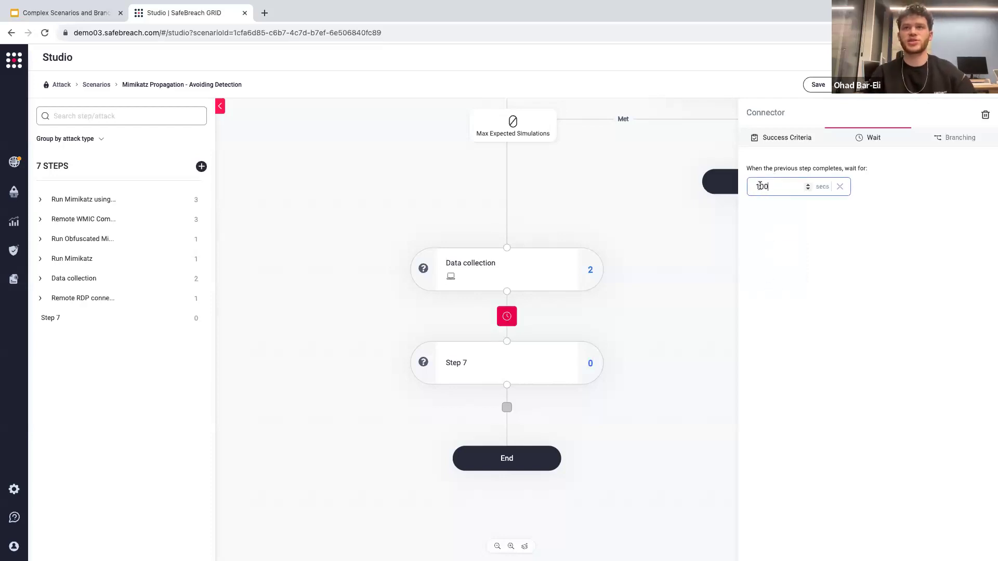
click(840, 188)
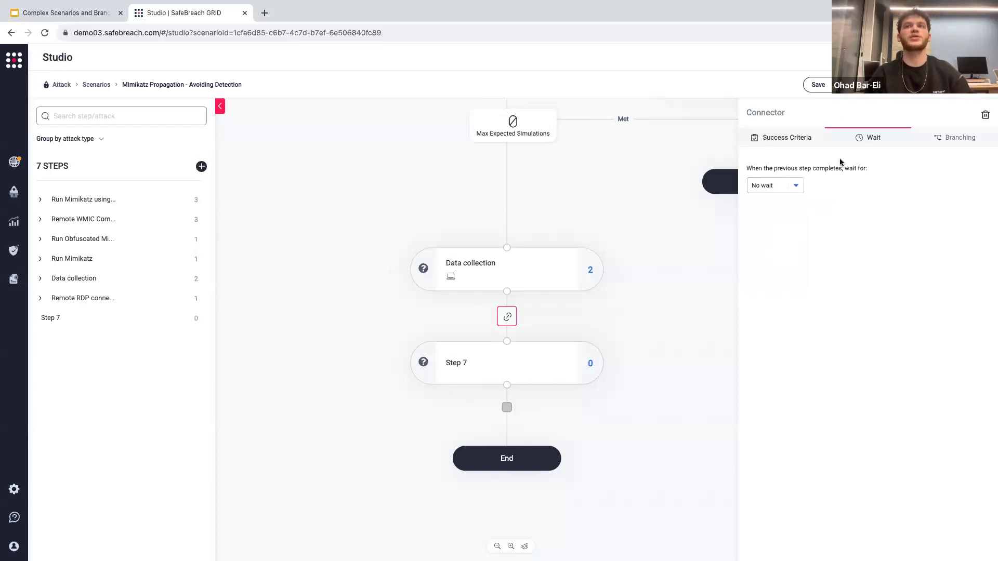
Set the success criteria between Data collection and Step 7 to at least one attack with result Not Blocked.
click(780, 138)
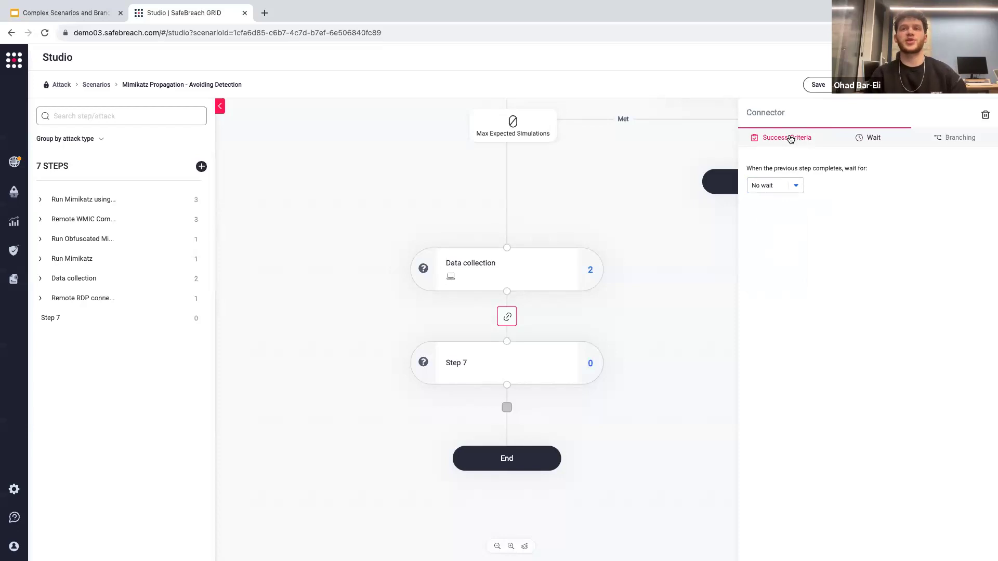
click(798, 206)
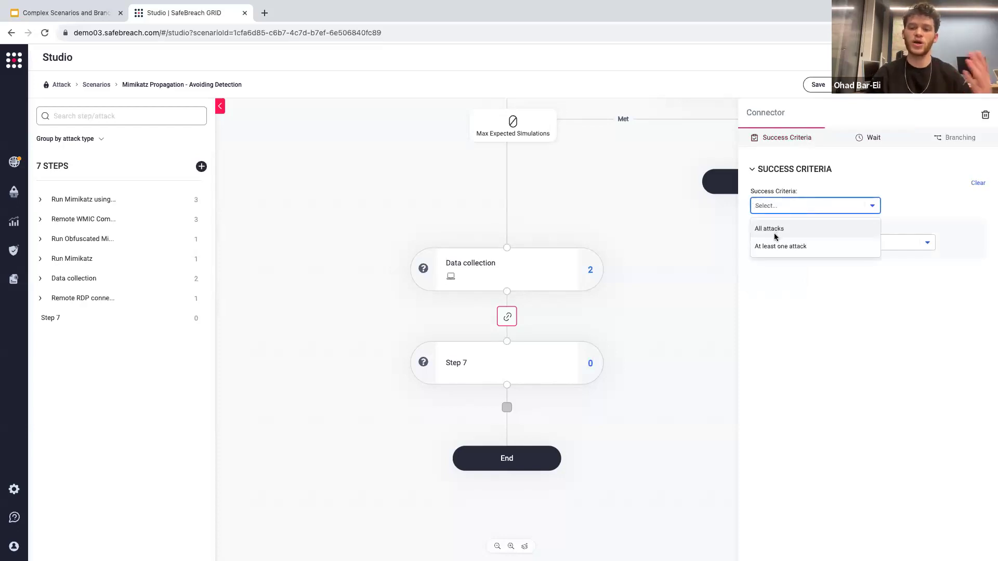
click(796, 249)
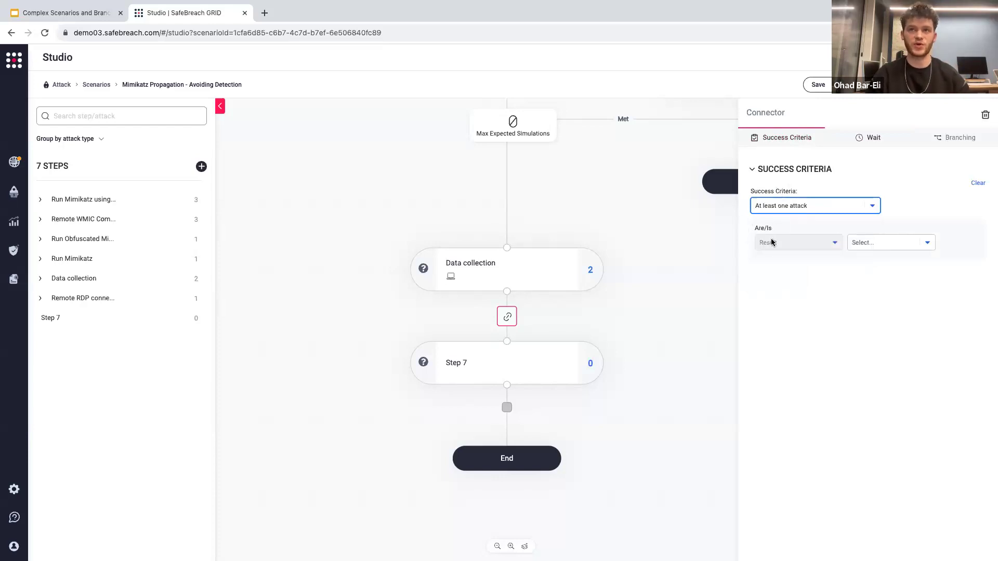
click(891, 248)
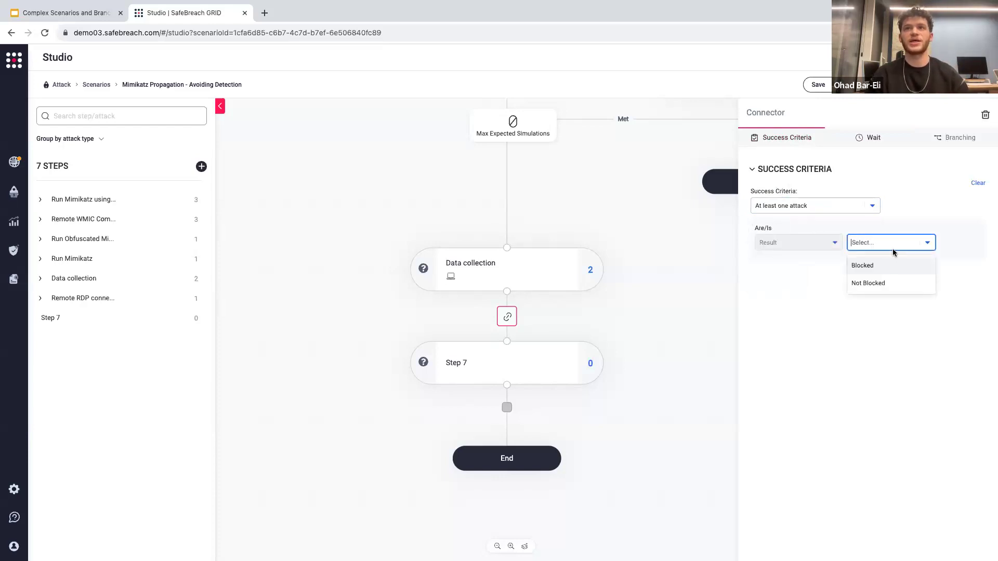
click(866, 283)
Add a branch on the connector between Data collection and Step 7.
click(951, 142)
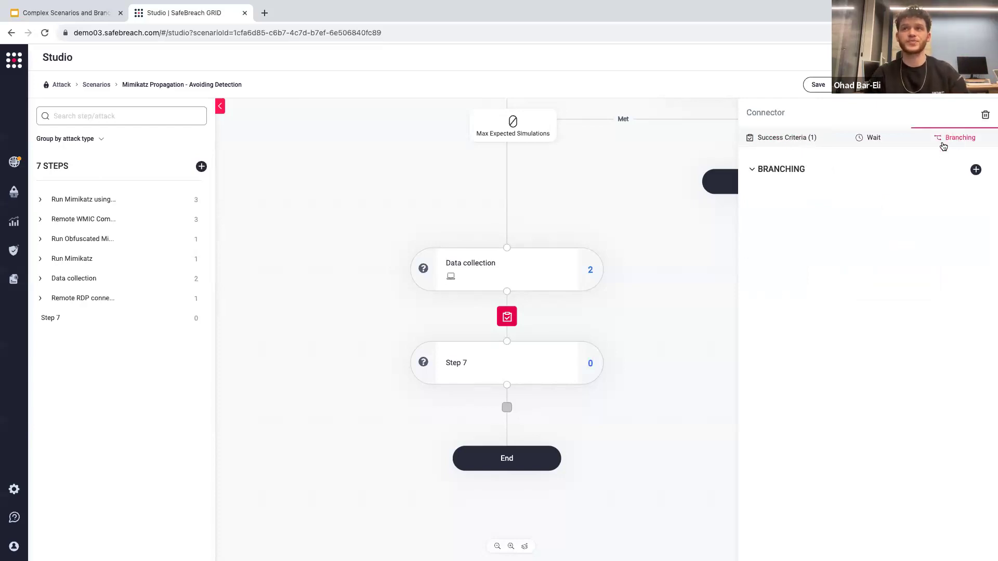
click(976, 170)
click(497, 546)
click(498, 546)
drag(592, 409, 566, 401)
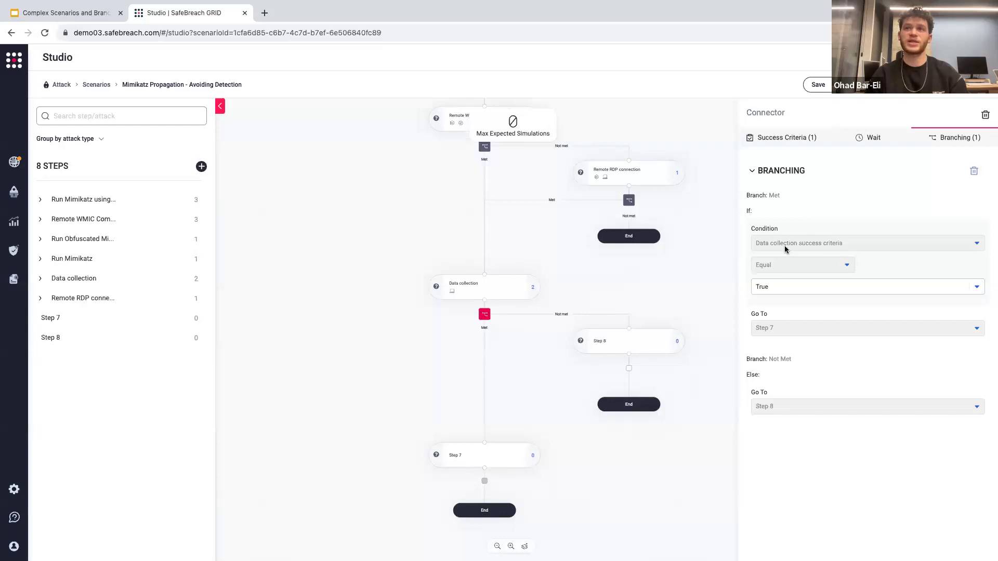
Try False as the Data collection branch condition and return it to True.
click(800, 287)
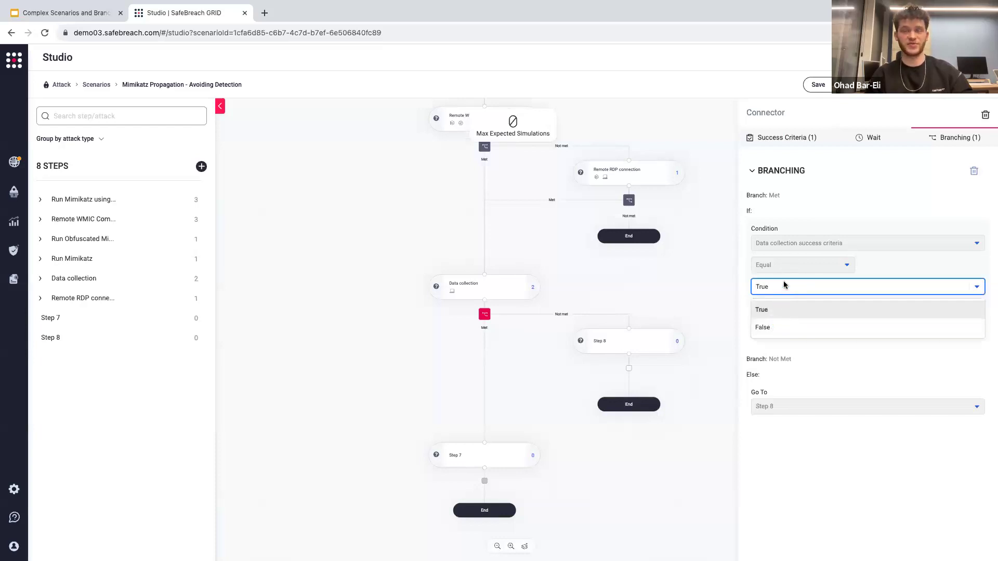
click(769, 308)
click(786, 289)
click(767, 326)
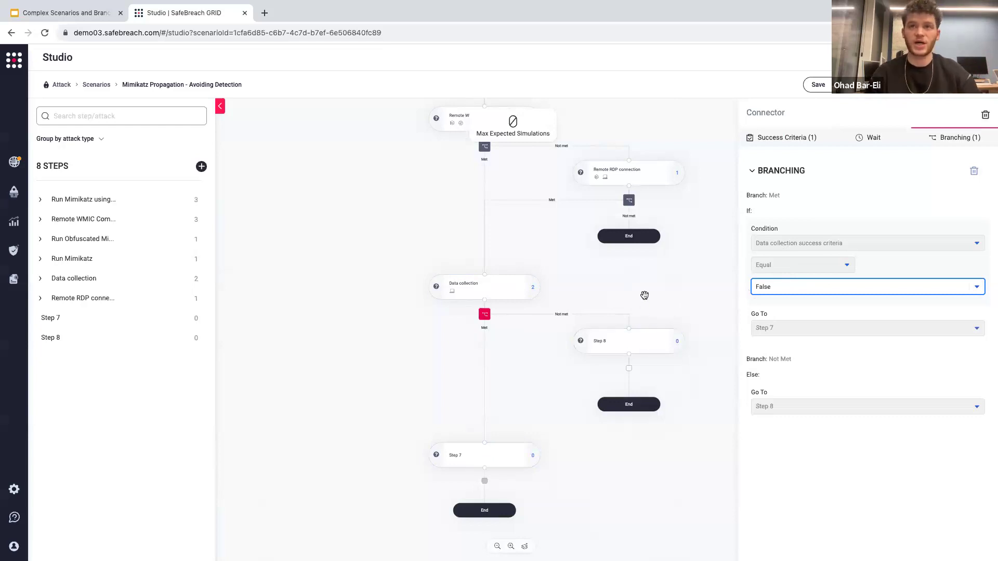
click(785, 288)
click(765, 310)
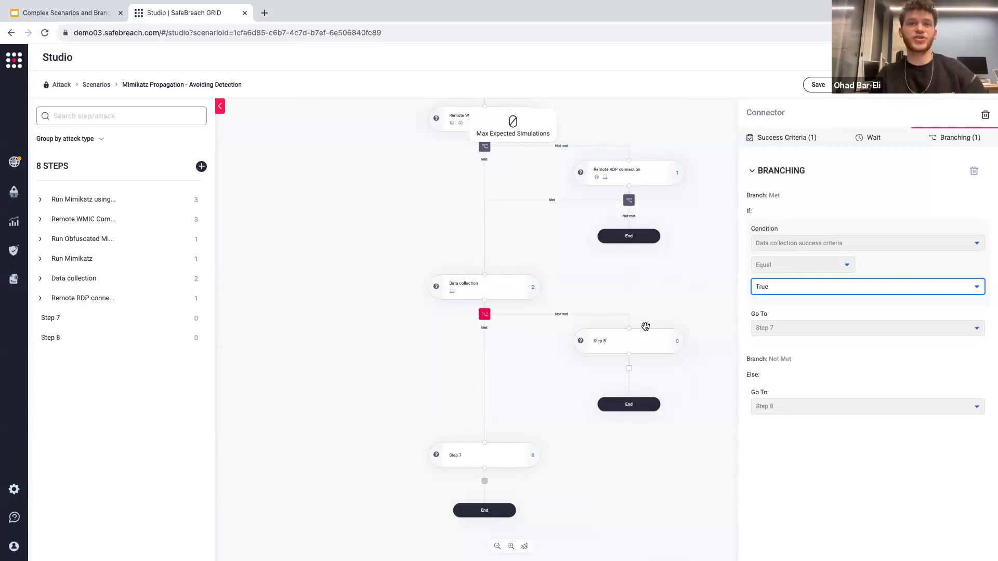
Add two more empty steps after Step 8 in the not-met branch of Data collection.
mouse_move(631, 359)
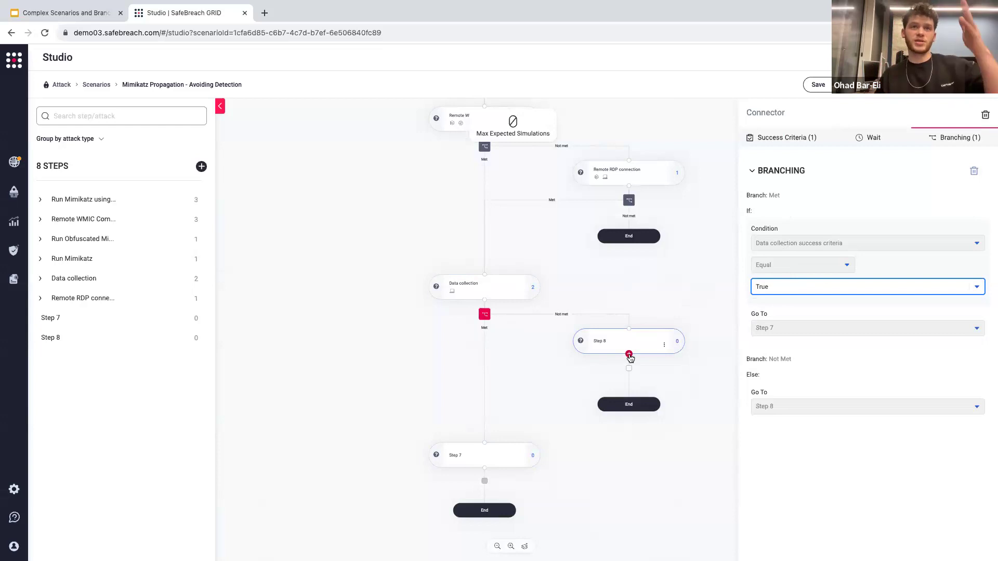
click(630, 354)
click(628, 409)
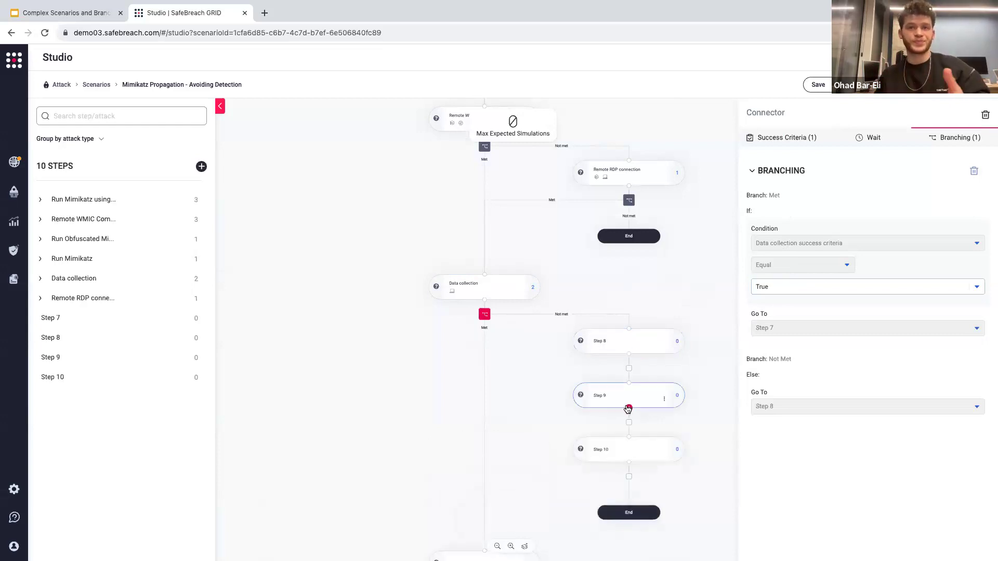
click(629, 450)
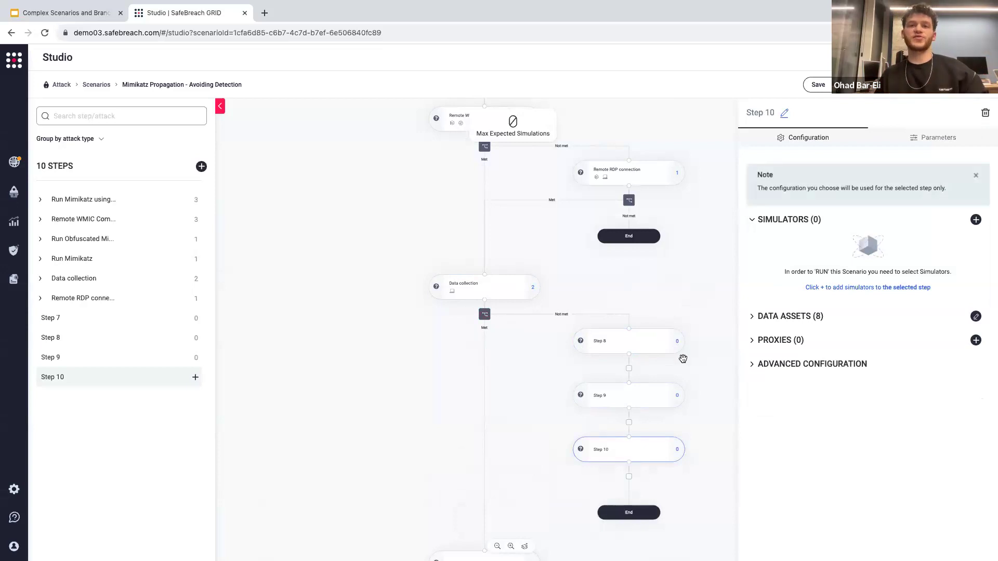
Set the success criteria between Step 9 and Step 10 to at least one attack with result Blocked.
drag(678, 425, 664, 351)
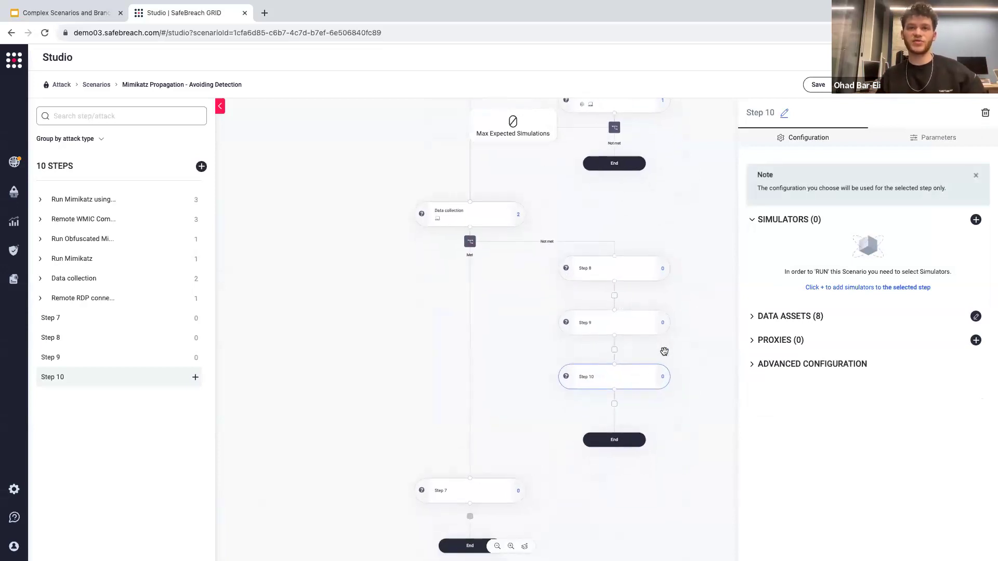
click(615, 351)
click(850, 210)
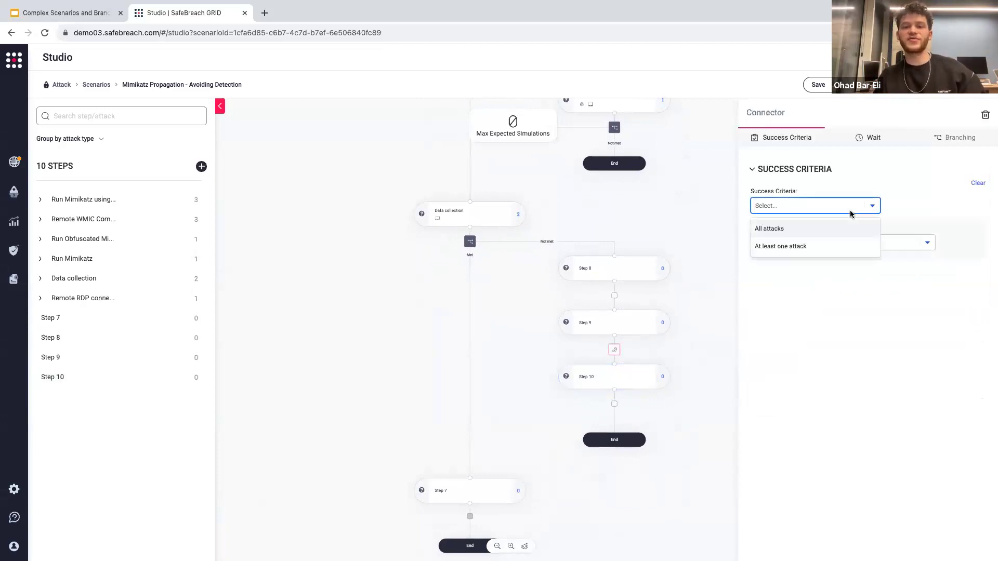
click(784, 242)
click(892, 248)
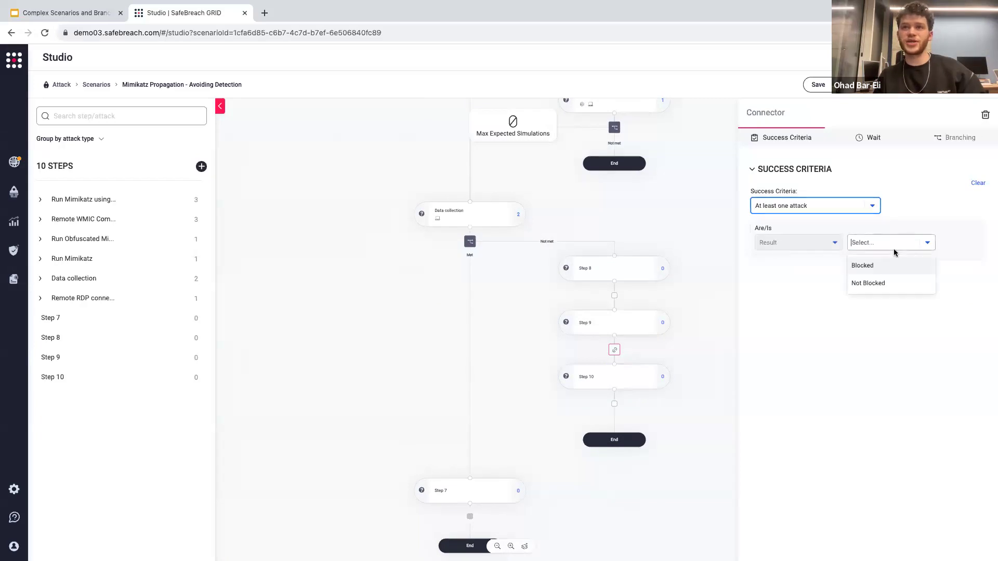
click(862, 266)
Add a branch between Step 9 and Step 10 that goes to Step 7 when met and otherwise to Step 10.
click(958, 137)
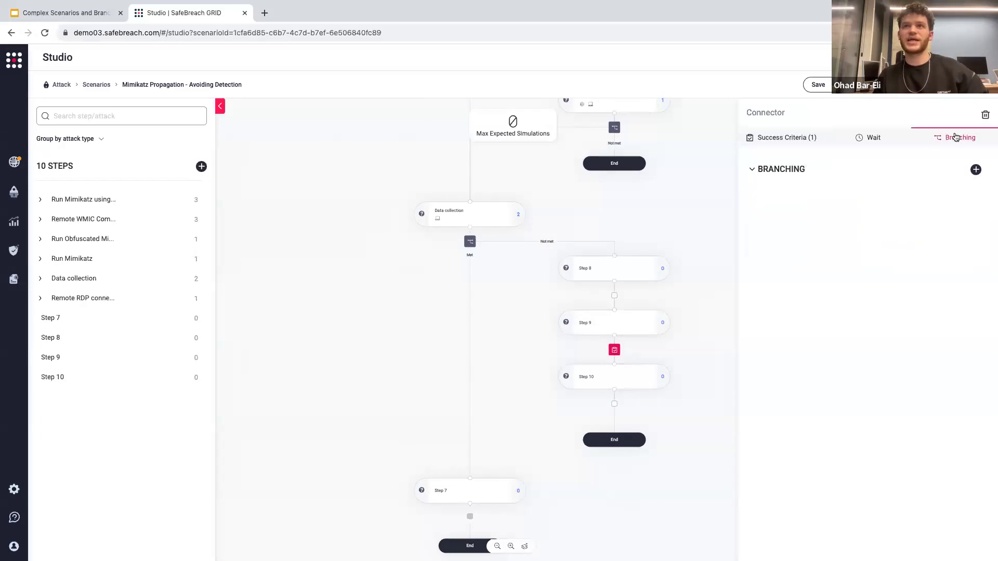
click(976, 171)
click(976, 171)
click(554, 141)
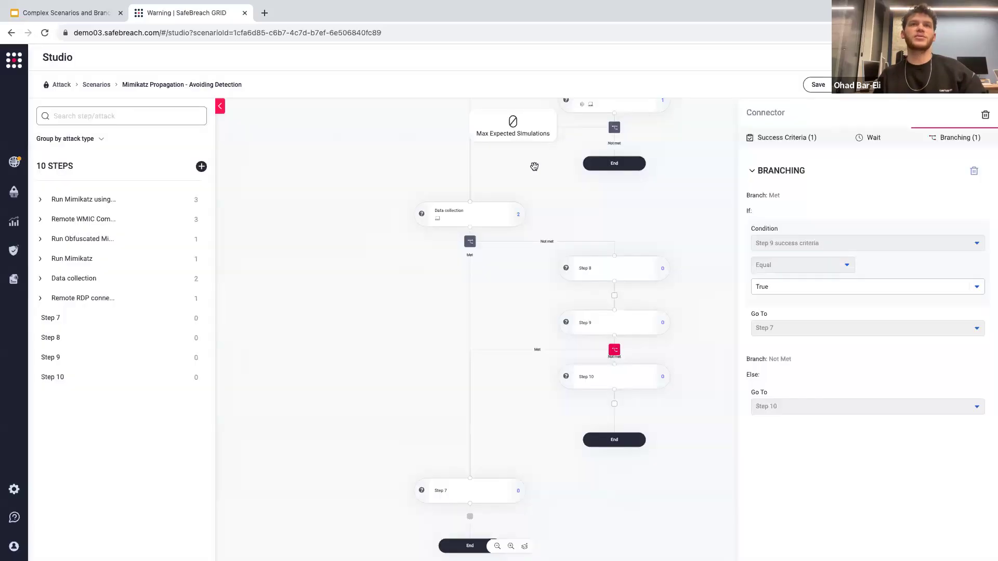
drag(612, 355, 570, 301)
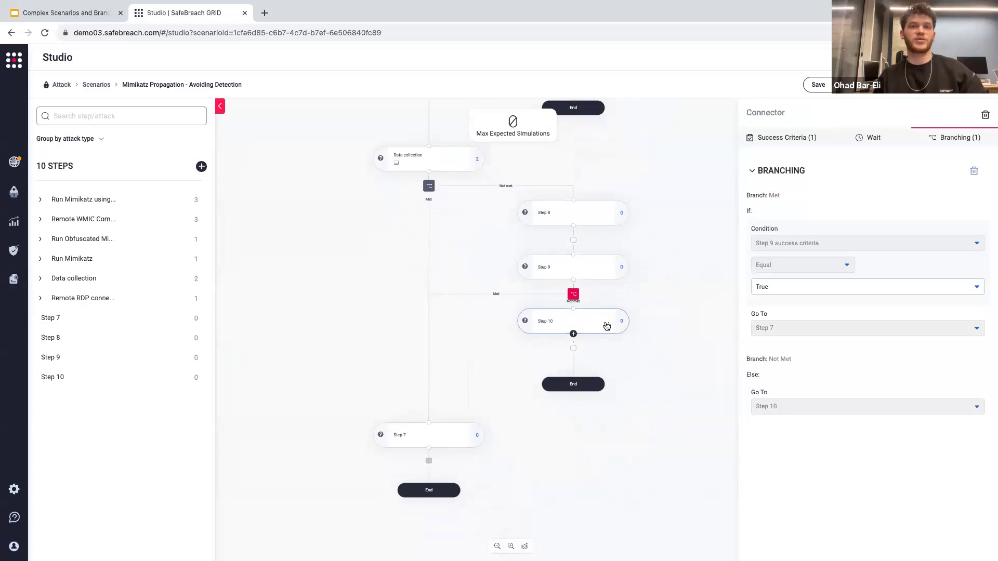
Try to delete Step 10 from the not-met branch.
click(587, 348)
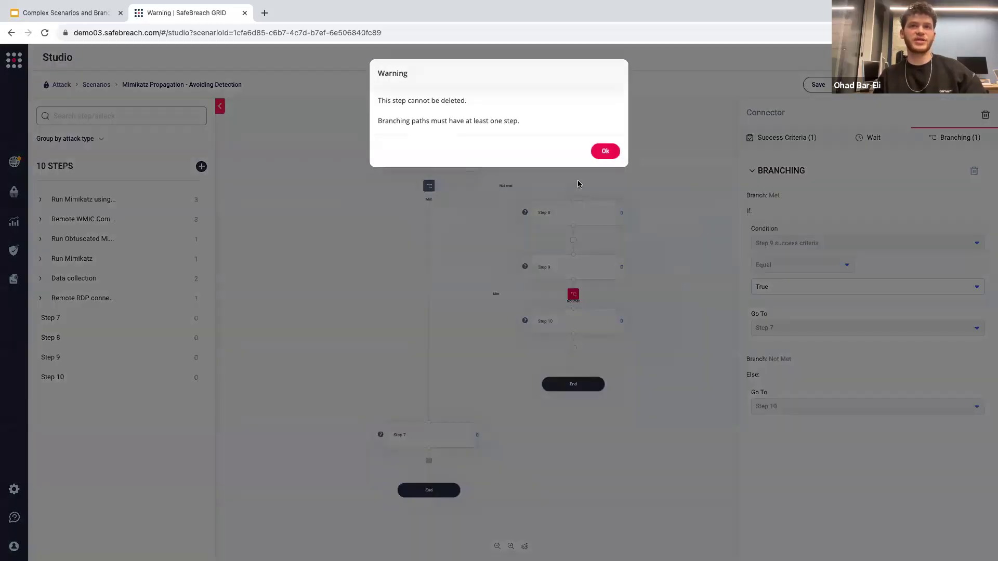
click(604, 152)
click(607, 327)
click(511, 349)
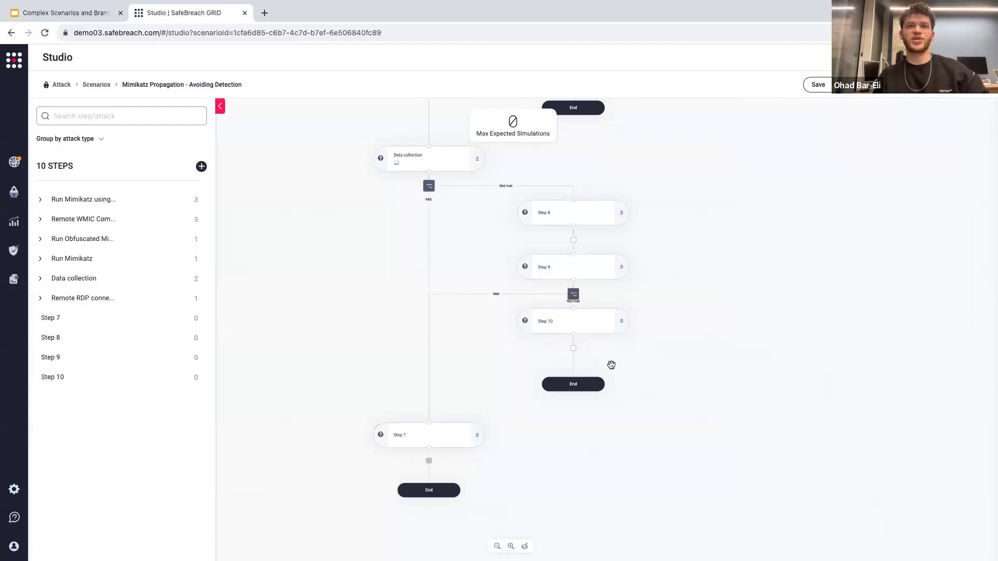
Look back over the scenario's branching flow and return to the scenarios list.
drag(398, 260, 394, 398)
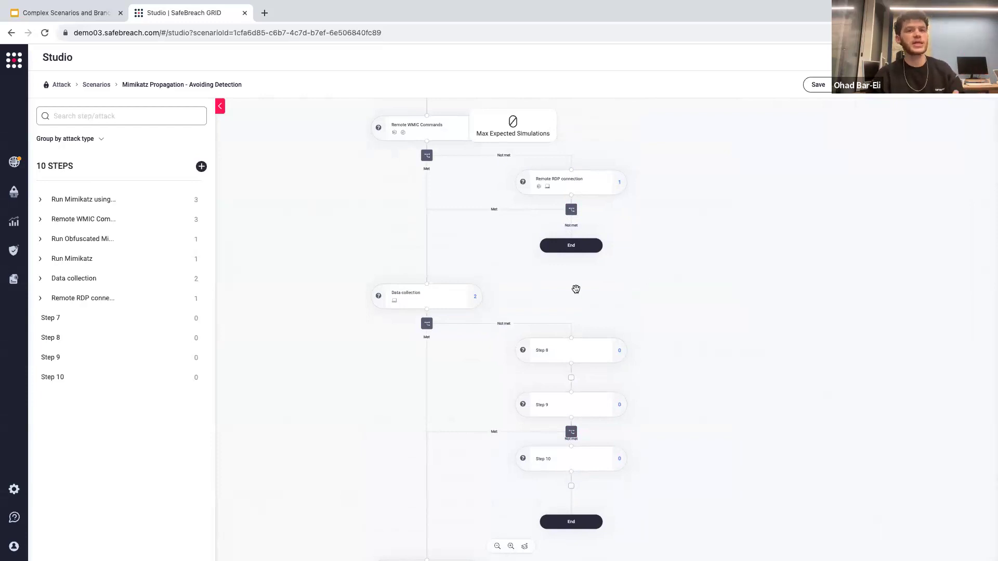
drag(566, 290, 555, 461)
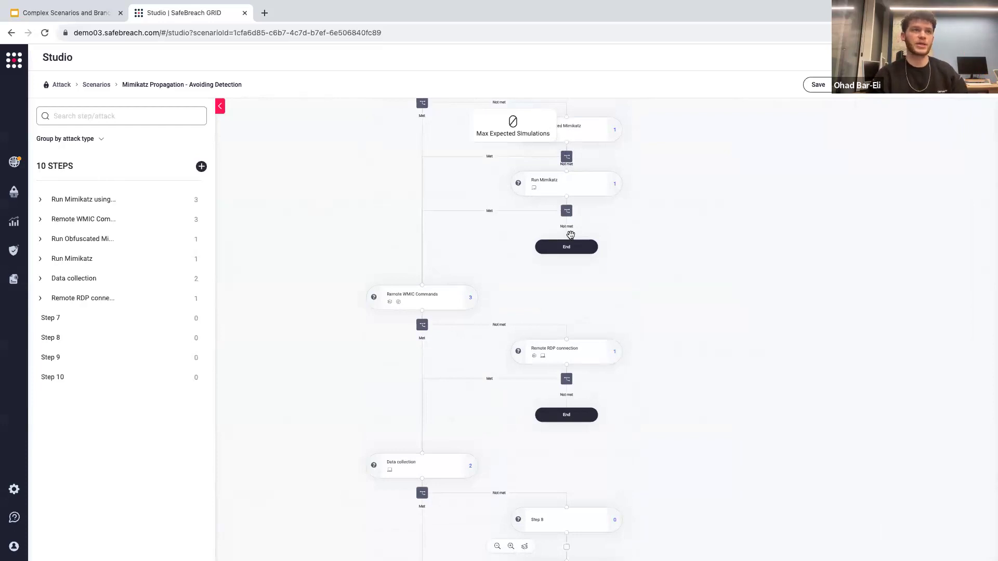
click(97, 86)
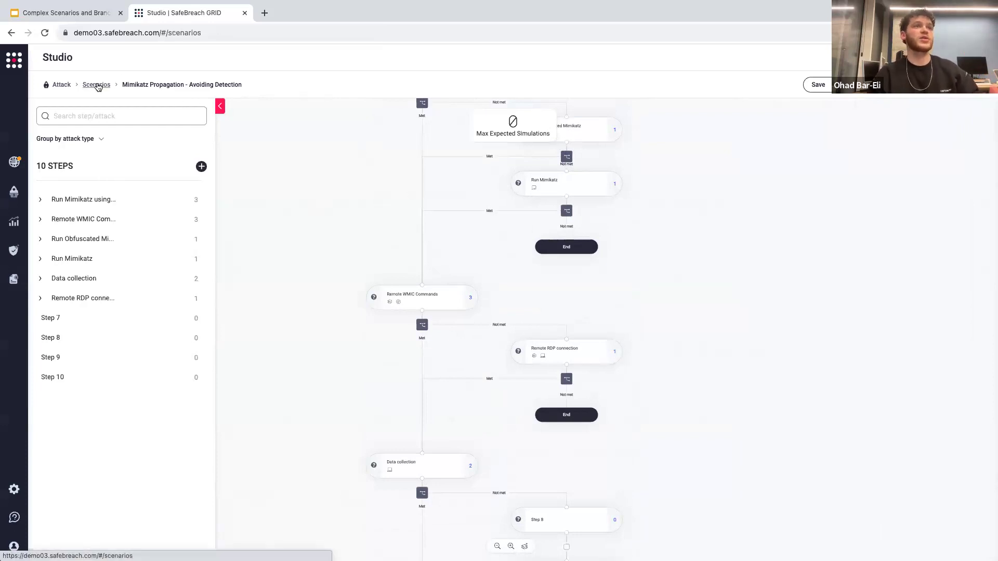